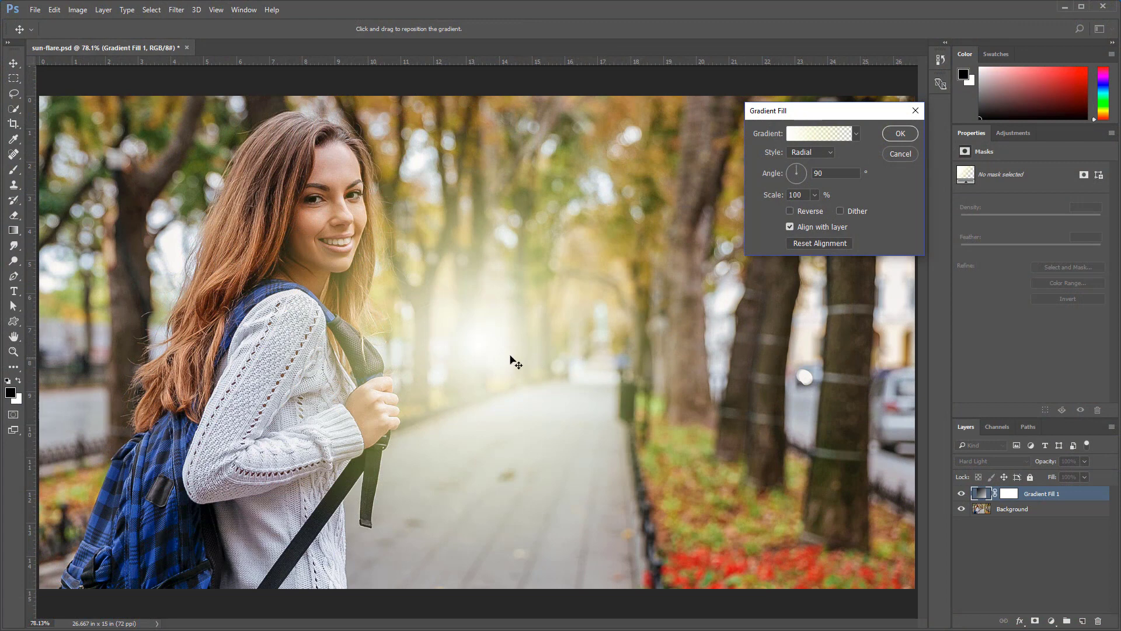
# Move the glow toward the trees, then try the pink-to-transparent preset in Radial style
pyautogui.moveTo(485, 358); pyautogui.dragTo(585, 214)
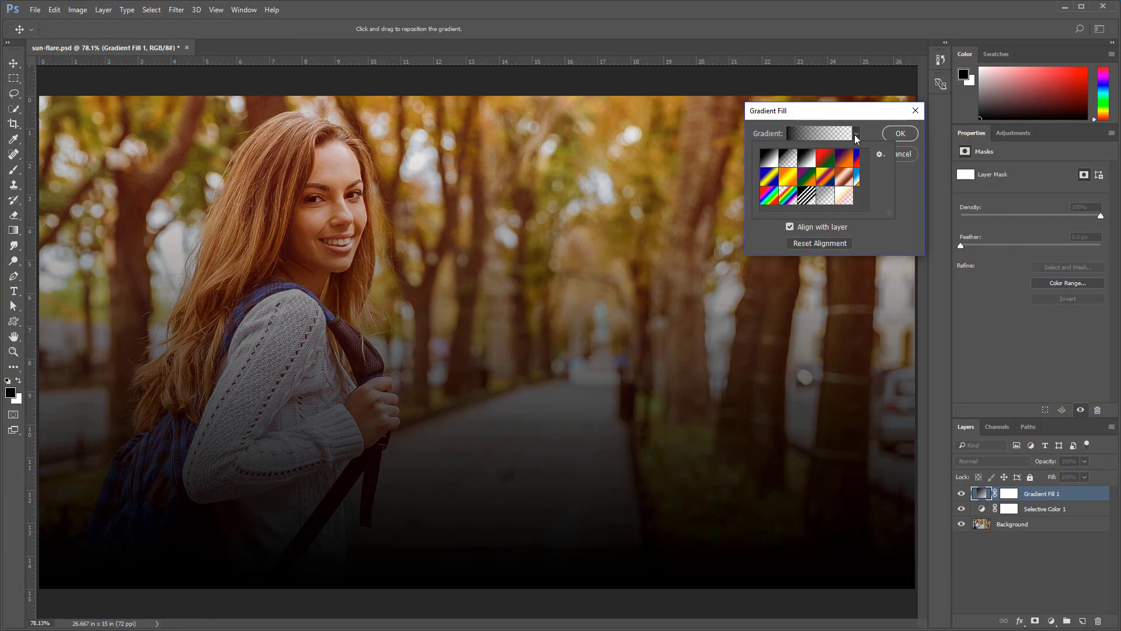
pyautogui.click(844, 197)
pyautogui.click(806, 152)
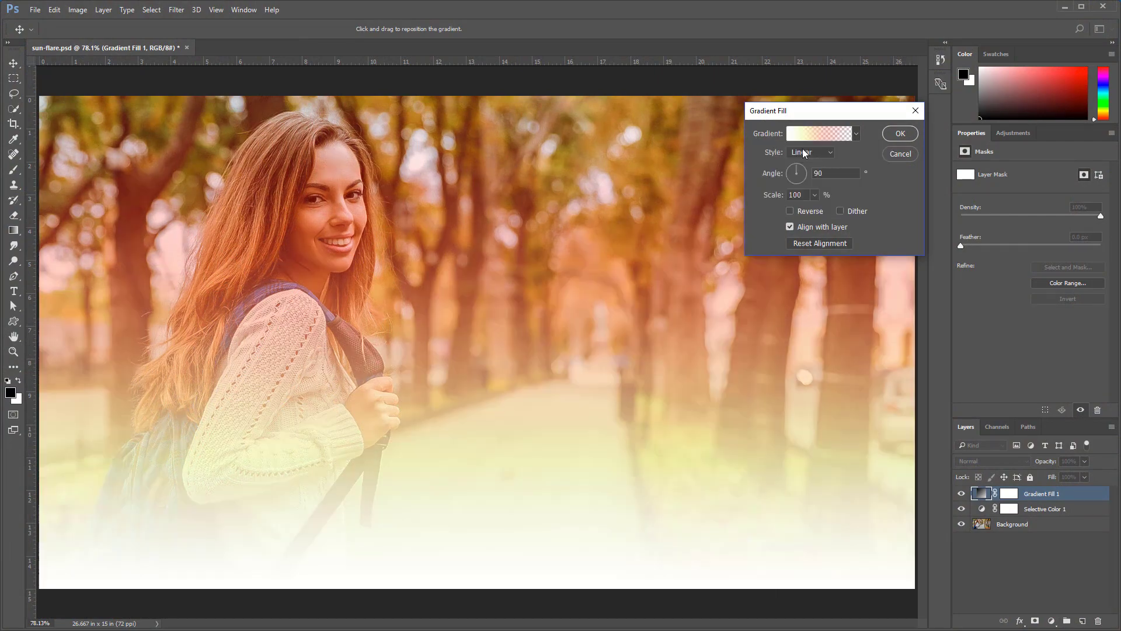
pyautogui.click(804, 153)
pyautogui.click(798, 171)
pyautogui.moveTo(482, 353); pyautogui.dragTo(450, 175)
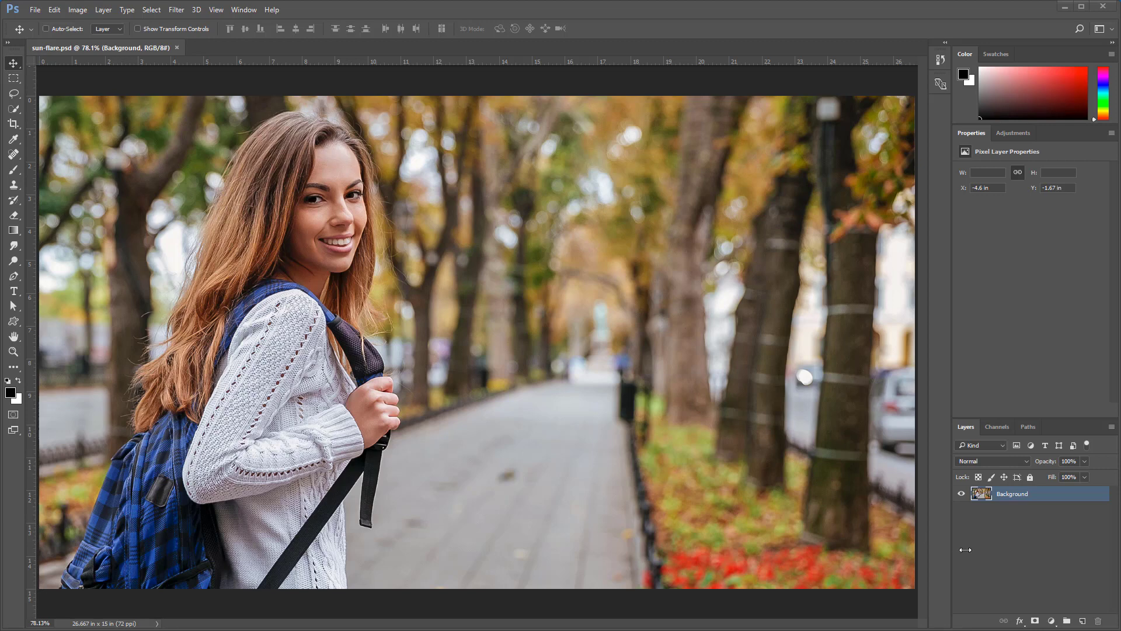
# Add a new Gradient Fill layer and reset the gradient presets to the defaults
pyautogui.click(1052, 623)
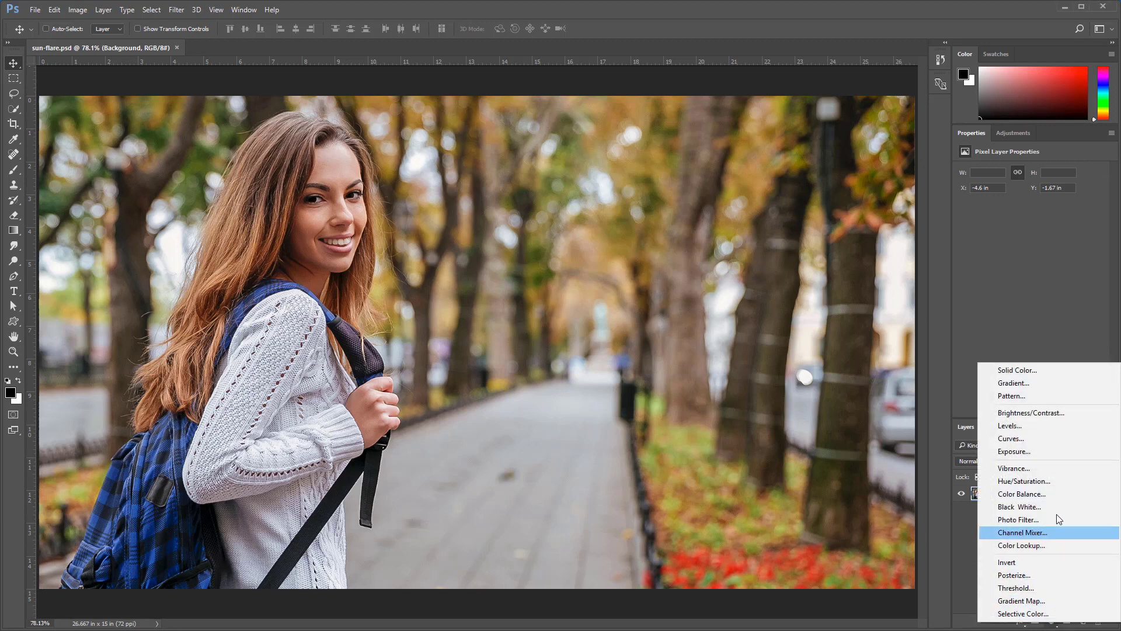
pyautogui.click(1035, 384)
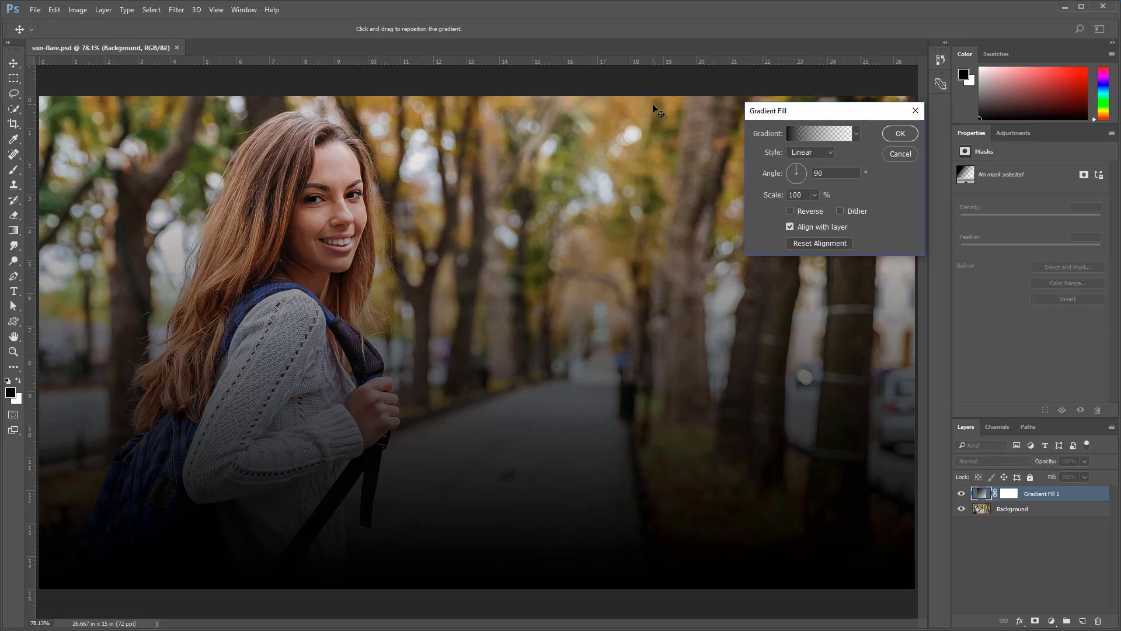
pyautogui.click(857, 136)
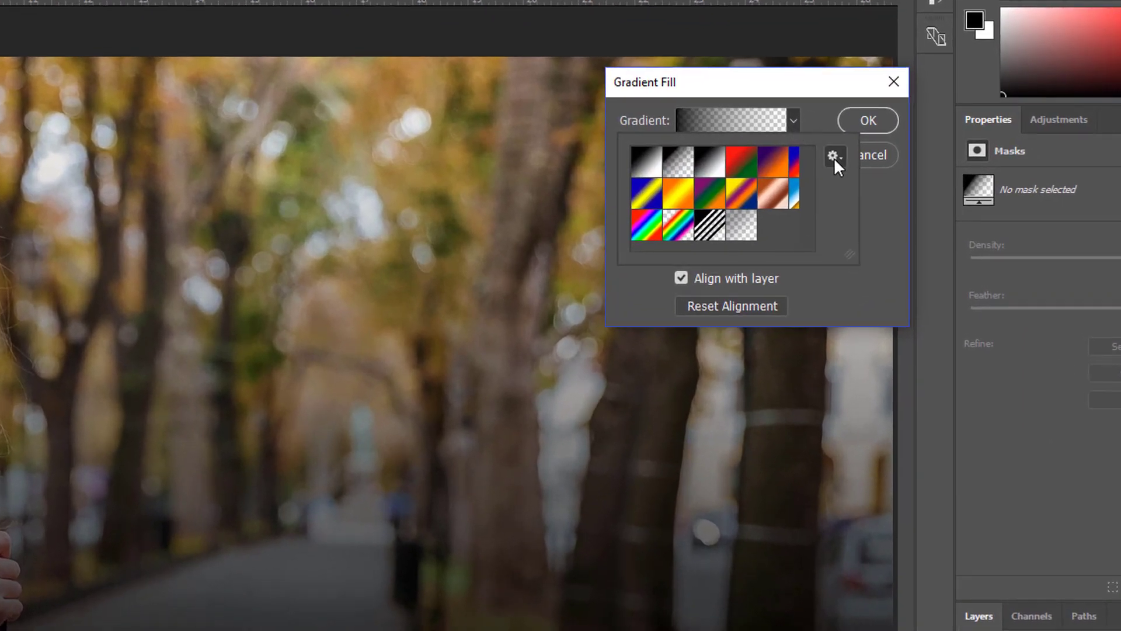
pyautogui.click(834, 156)
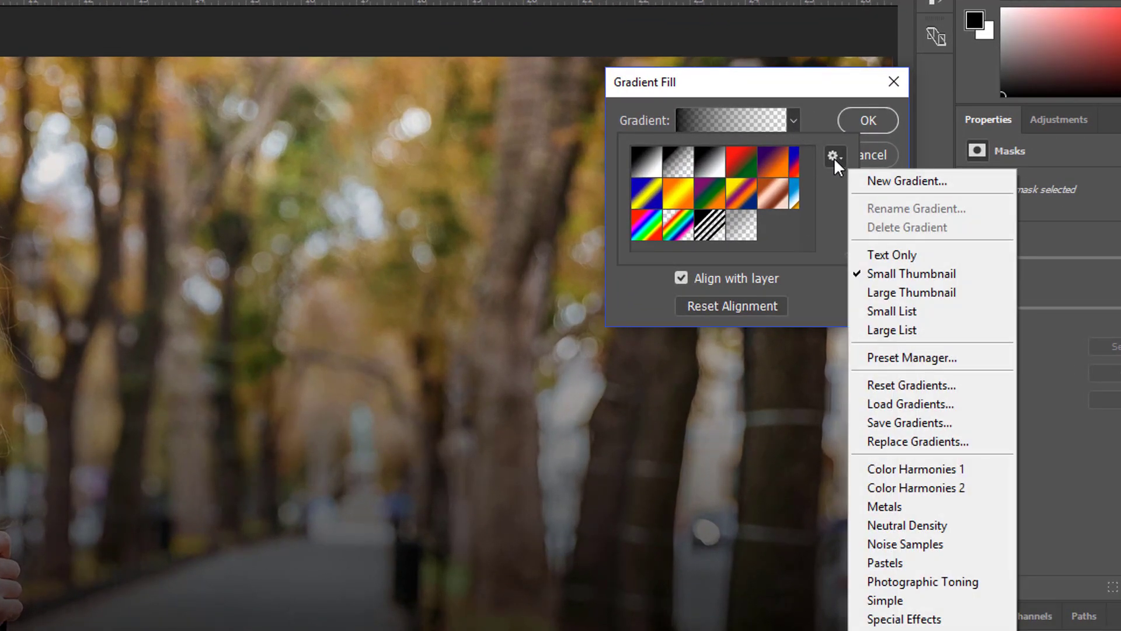
pyautogui.click(919, 387)
pyautogui.click(237, 308)
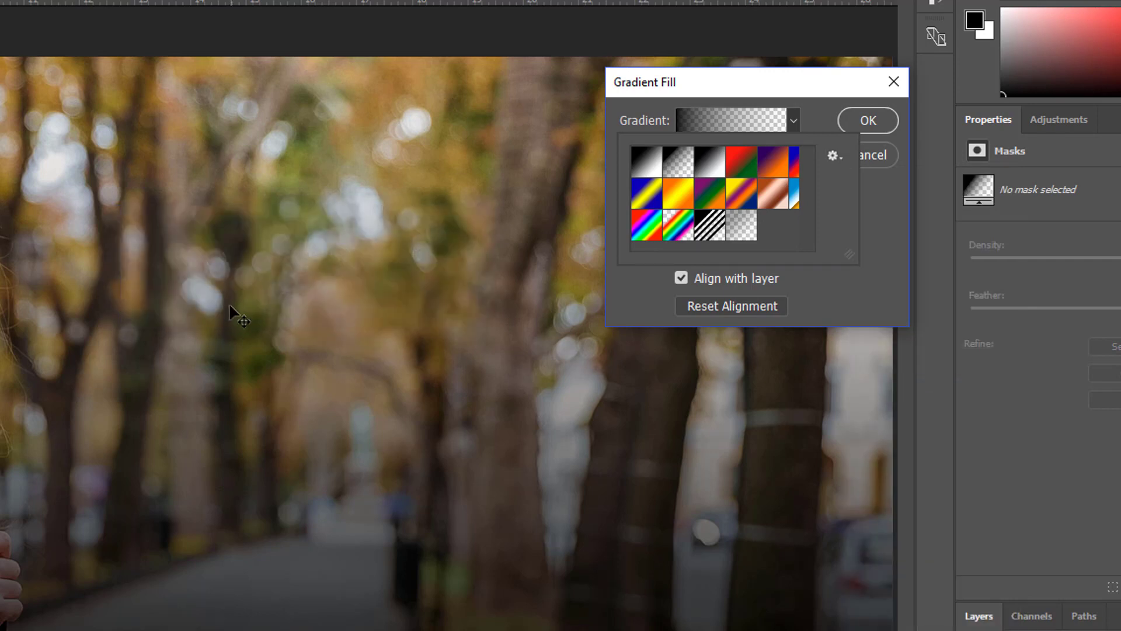
# Choose the black Foreground to Transparent preset and set the style to Radial
pyautogui.click(678, 164)
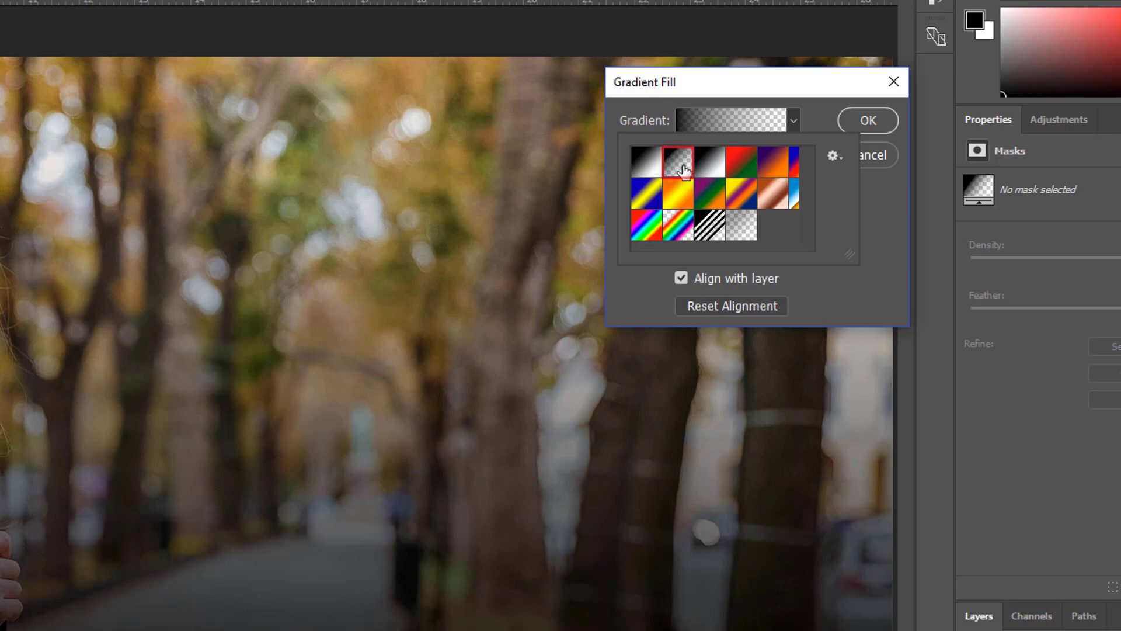
pyautogui.click(663, 108)
pyautogui.click(713, 153)
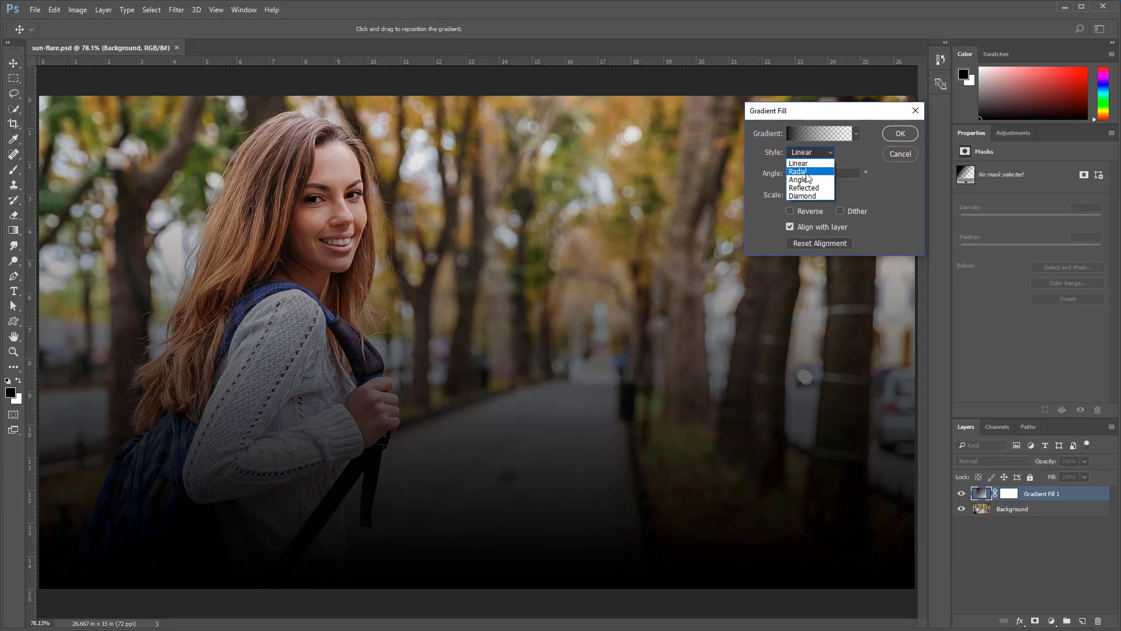
pyautogui.click(799, 172)
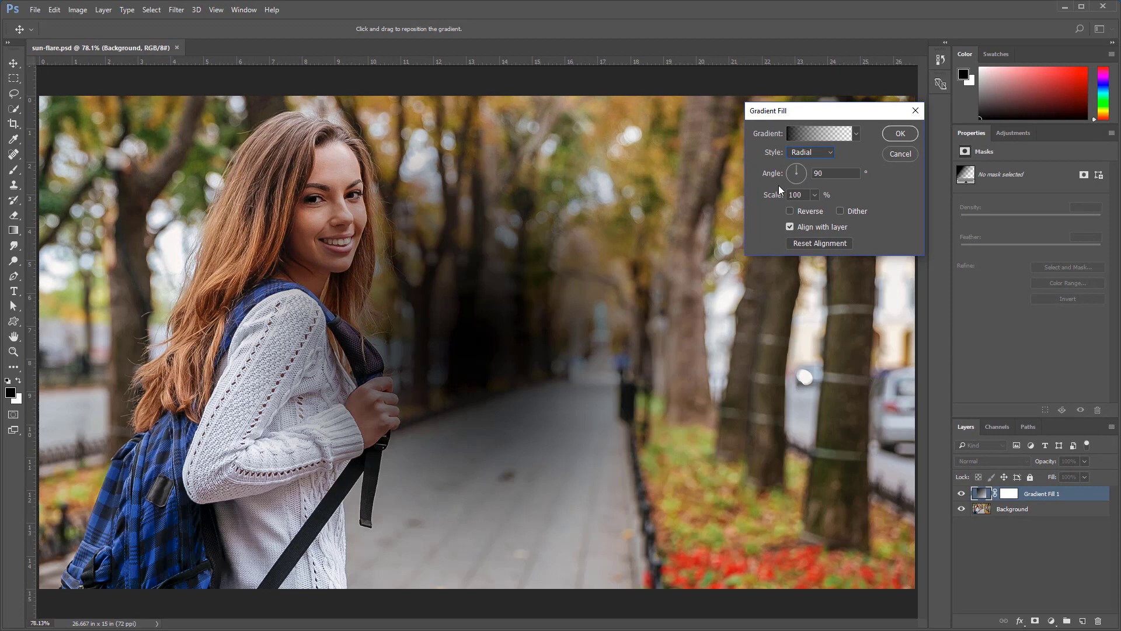
# In the Gradient Editor, set the left colour stop to white (ffffff)
pyautogui.click(802, 136)
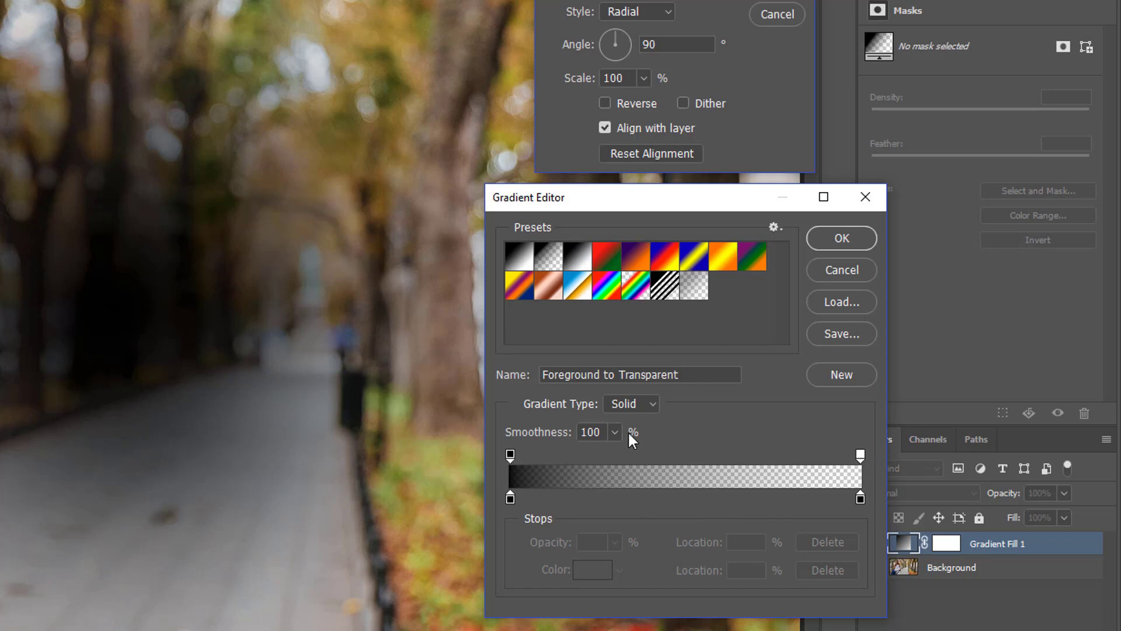
pyautogui.click(510, 455)
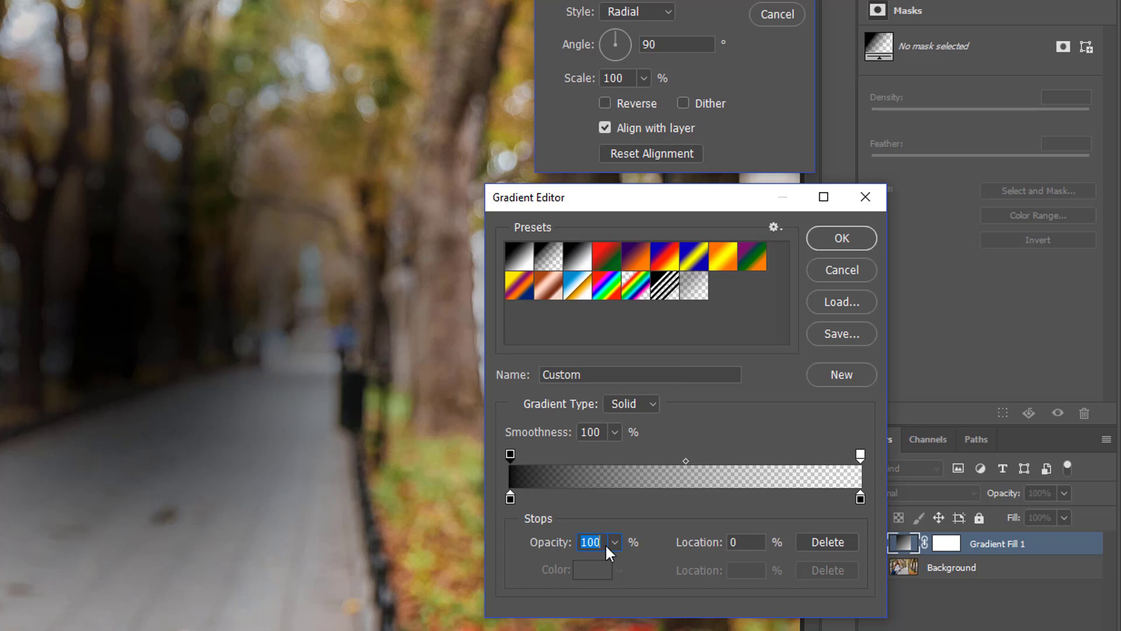
pyautogui.click(861, 455)
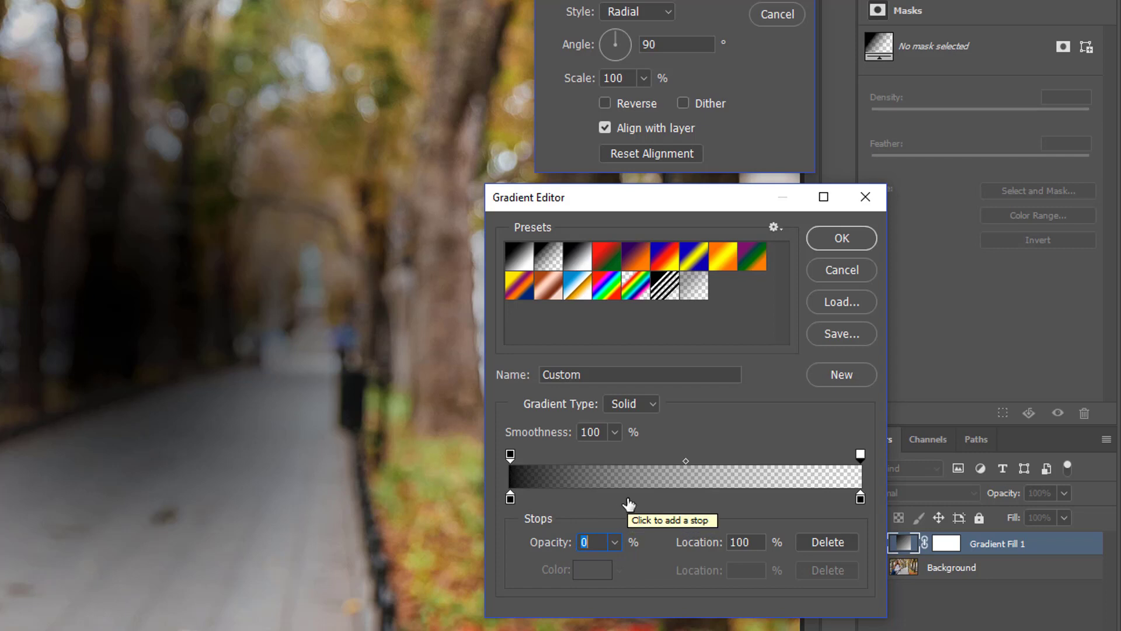
pyautogui.click(510, 453)
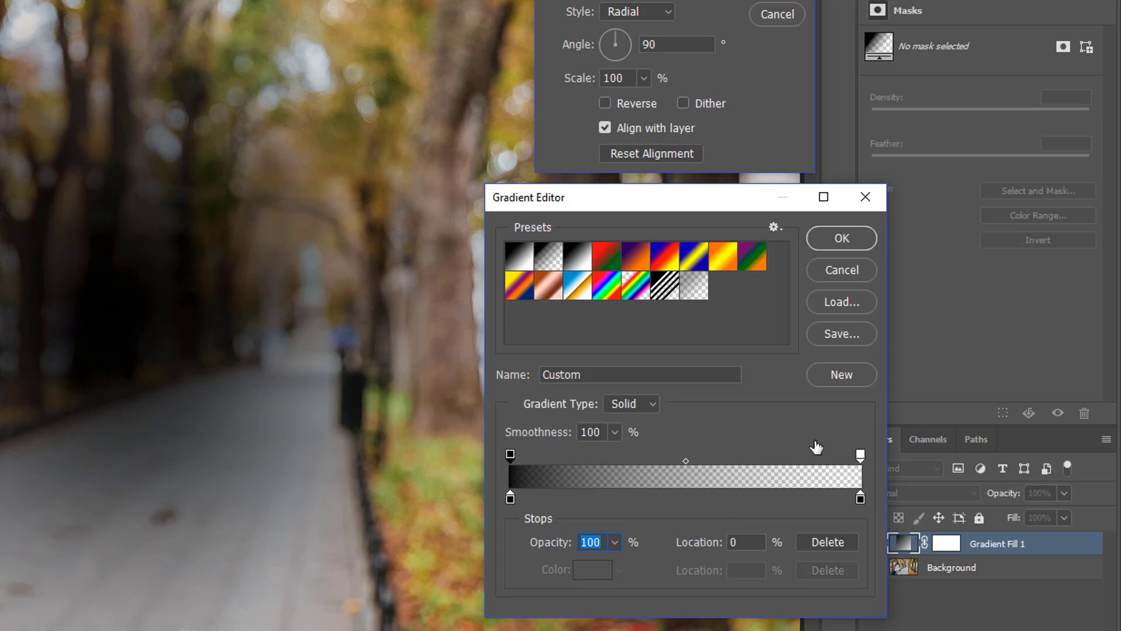
pyautogui.click(510, 498)
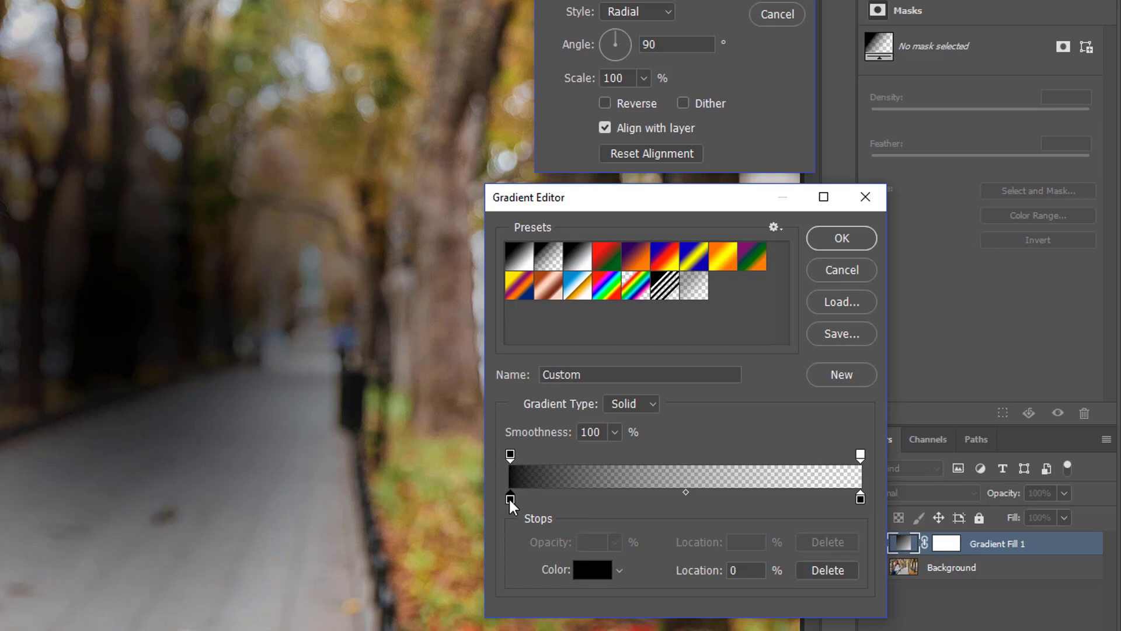
pyautogui.click(861, 498)
pyautogui.doubleClick(510, 497)
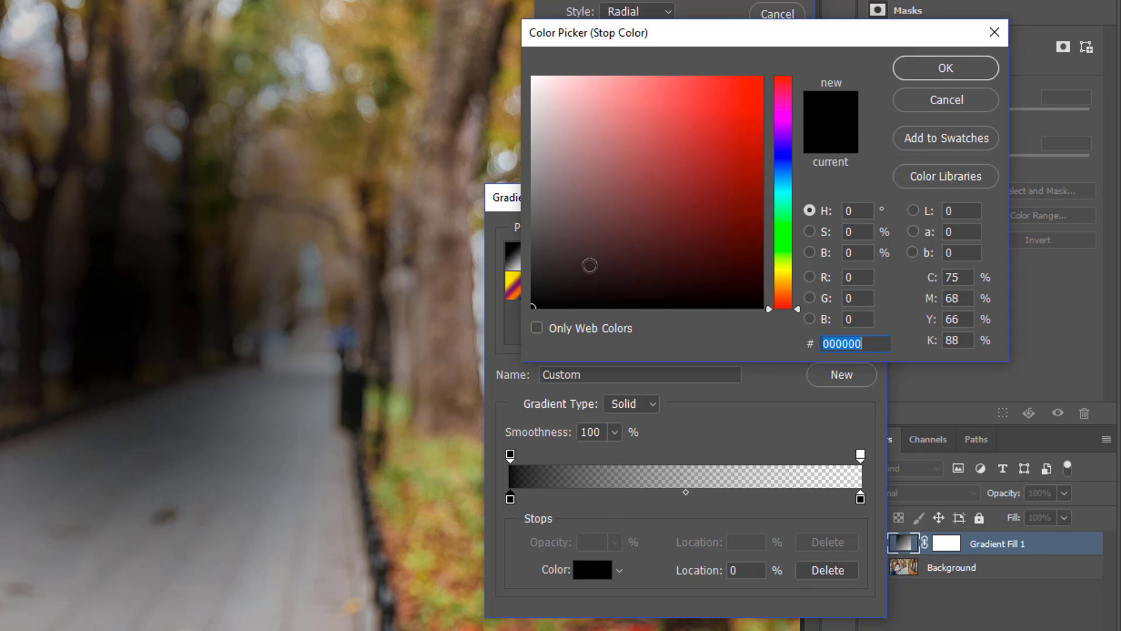
pyautogui.click(559, 120)
pyautogui.write('ffffff')
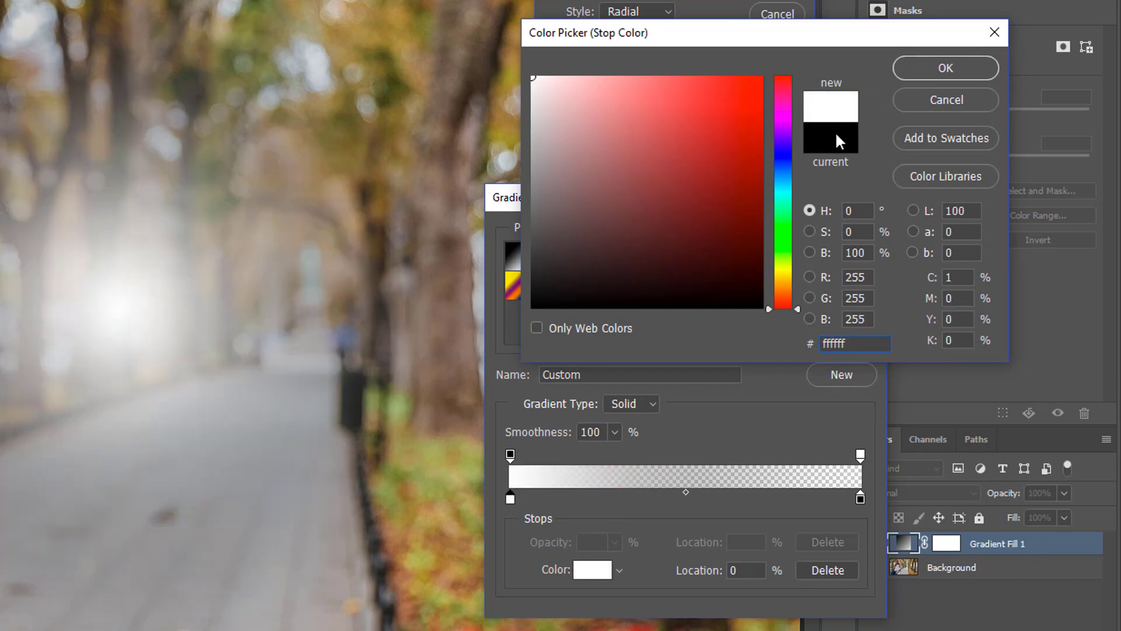
pyautogui.click(930, 68)
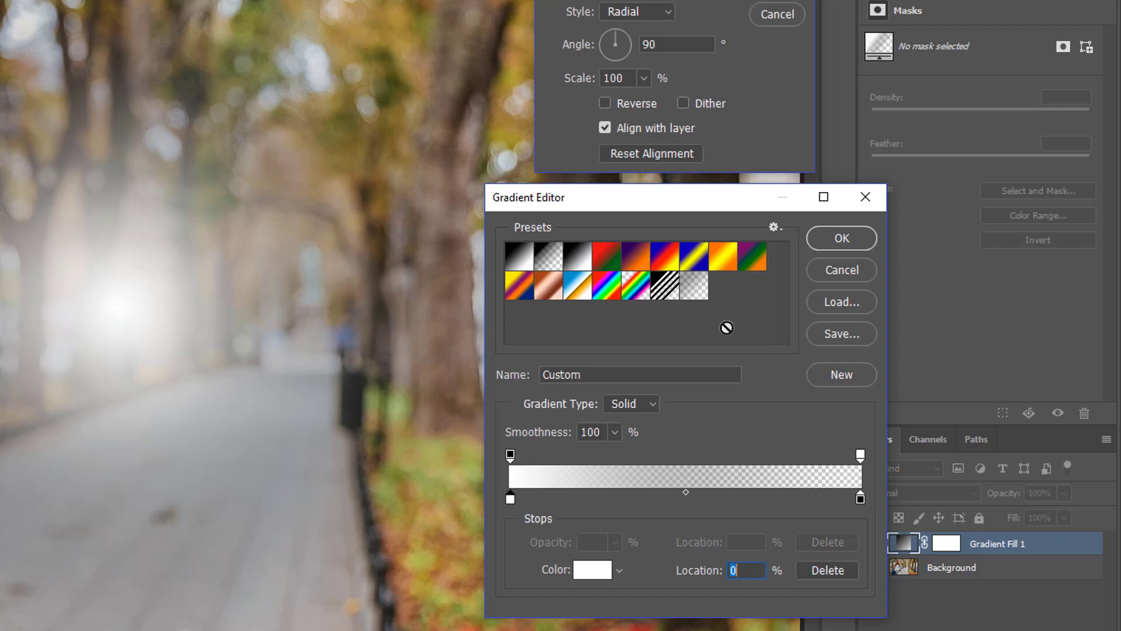
# Set the right colour stop to pale yellow fbff97 and apply the gradient fill
pyautogui.doubleClick(859, 496)
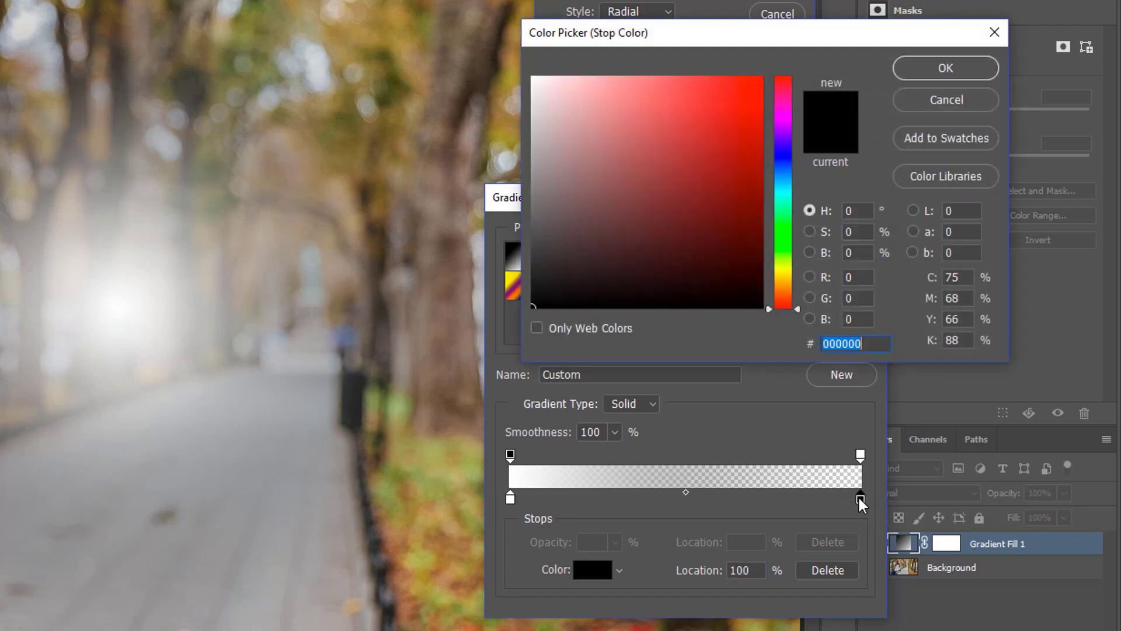
pyautogui.click(790, 269)
pyautogui.moveTo(672, 123); pyautogui.dragTo(626, 64)
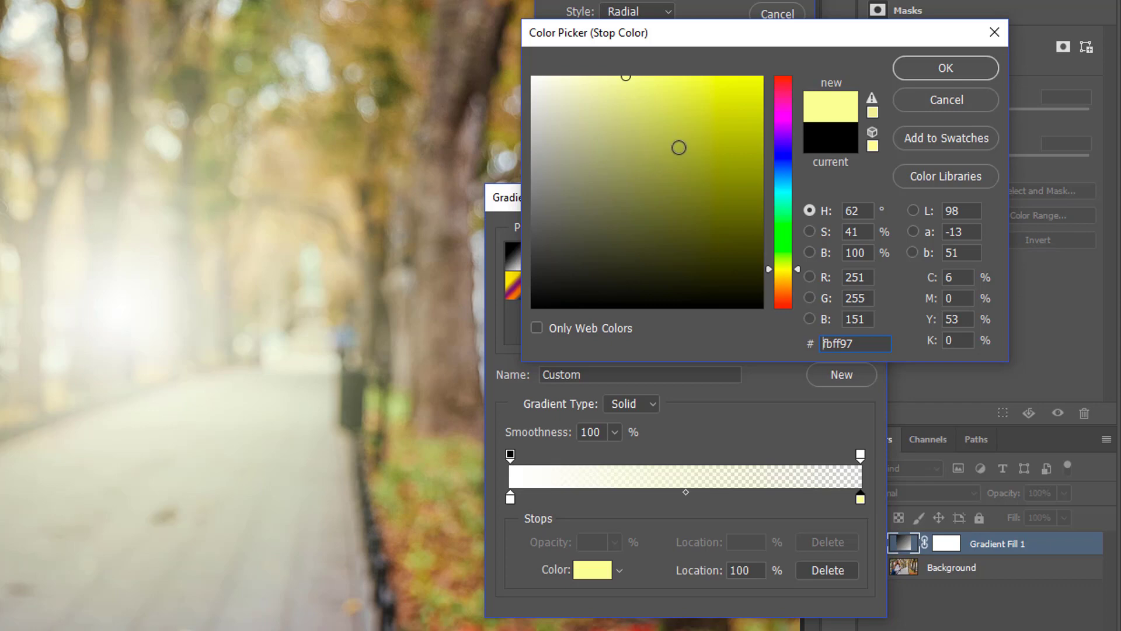
pyautogui.click(954, 67)
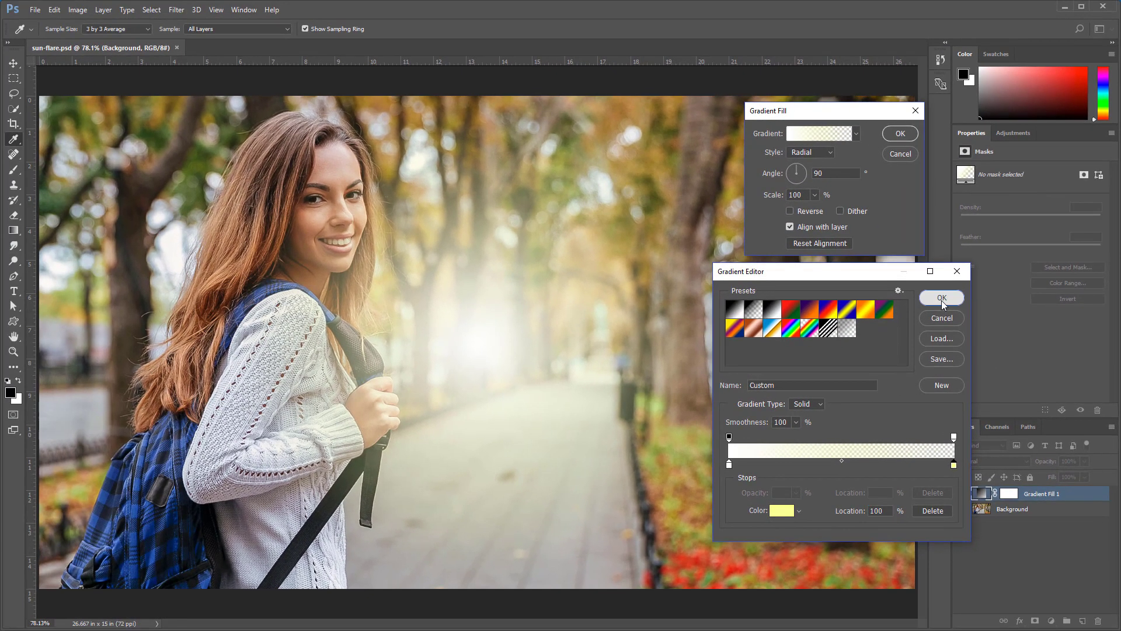
pyautogui.click(942, 299)
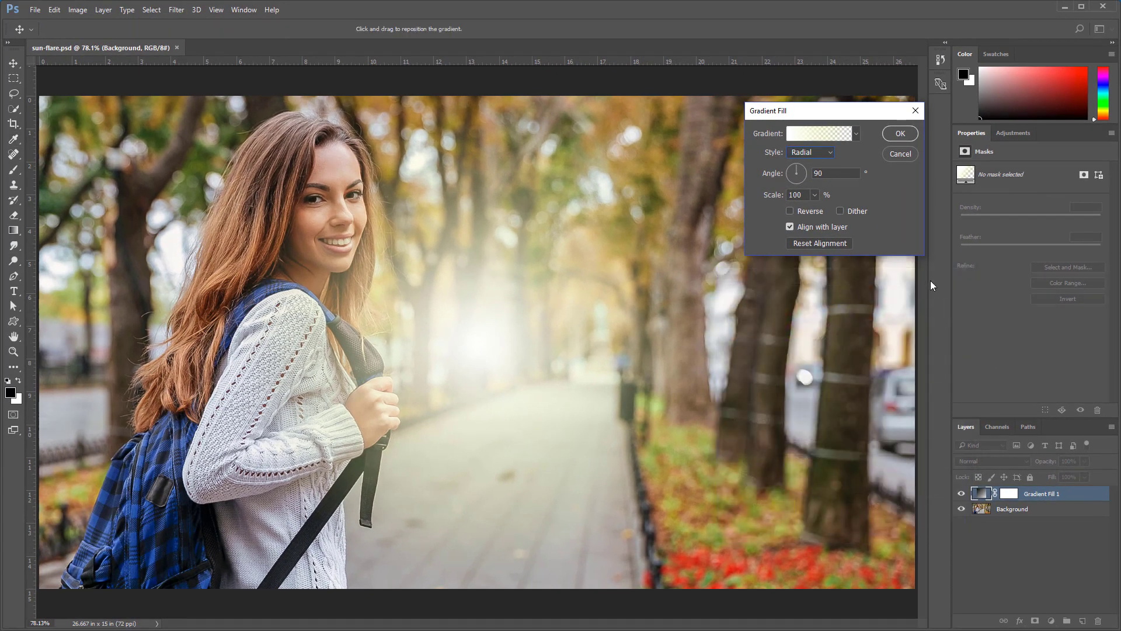
pyautogui.click(901, 134)
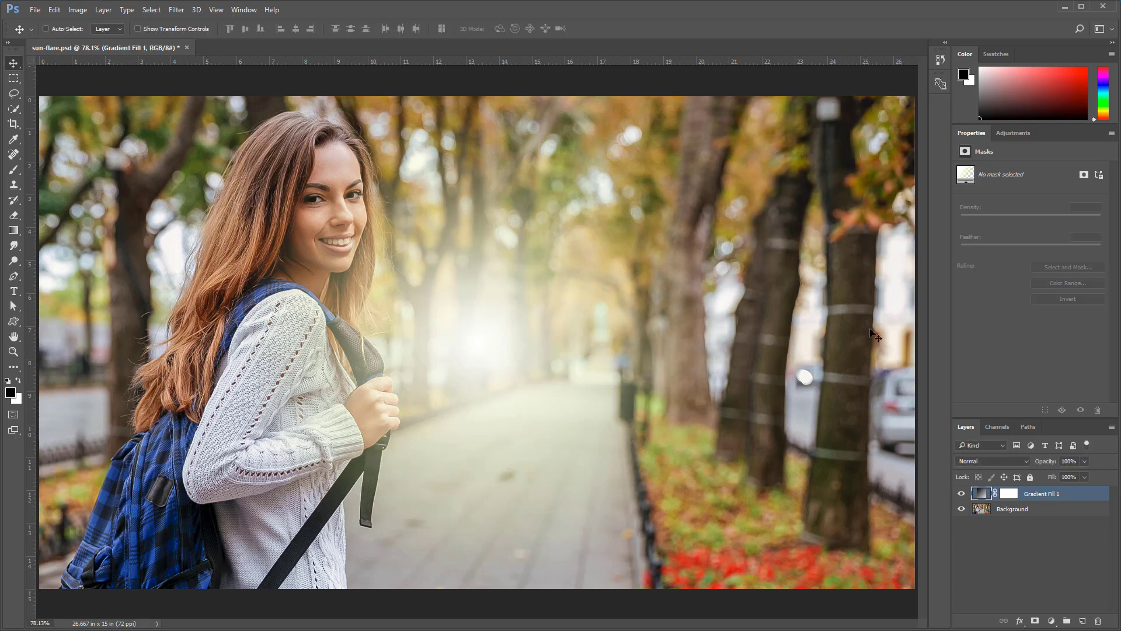
# Set the sun-flare layer's blend mode to Hard Light
pyautogui.click(962, 495)
pyautogui.click(962, 495)
pyautogui.click(1003, 462)
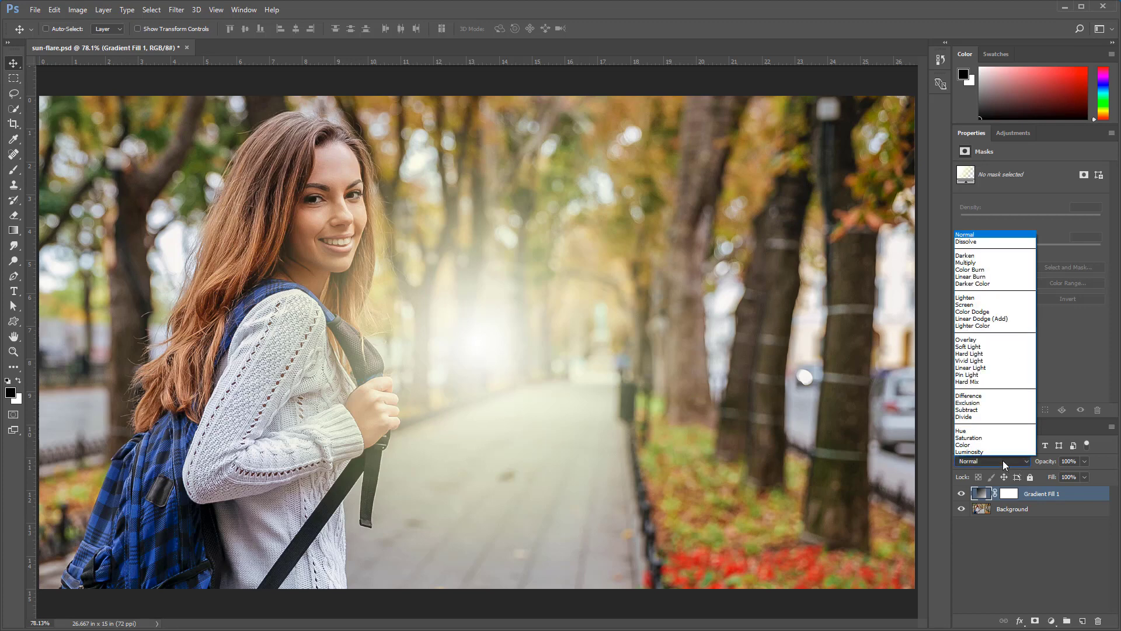
pyautogui.click(969, 354)
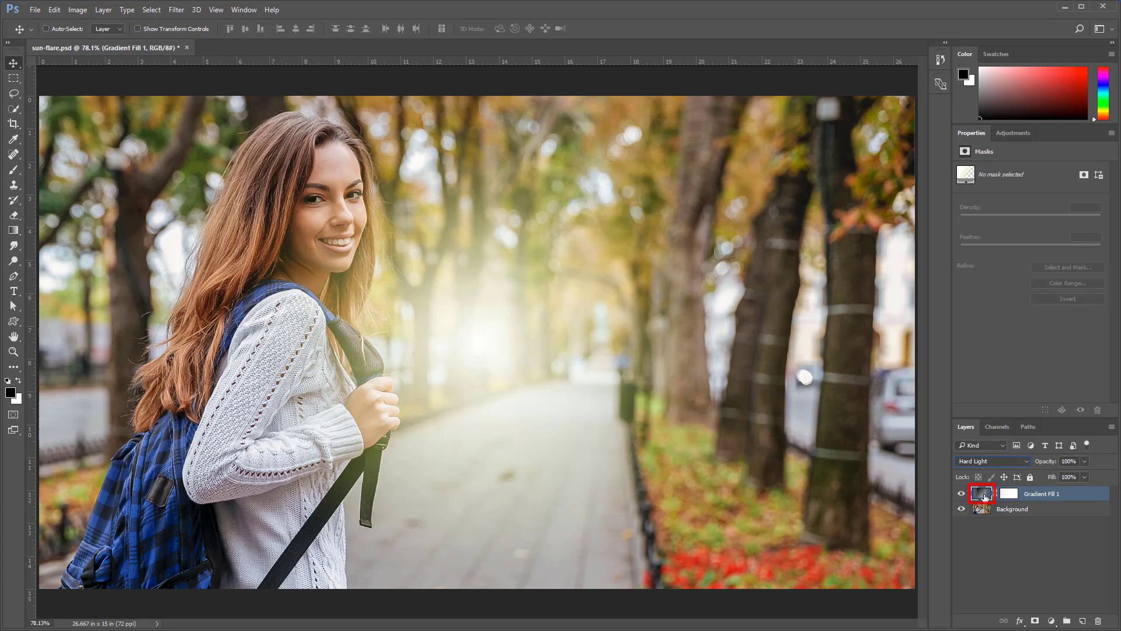
# Reopen the gradient fill, move the glow up toward the treetops, and scale it to 103%
pyautogui.doubleClick(982, 496)
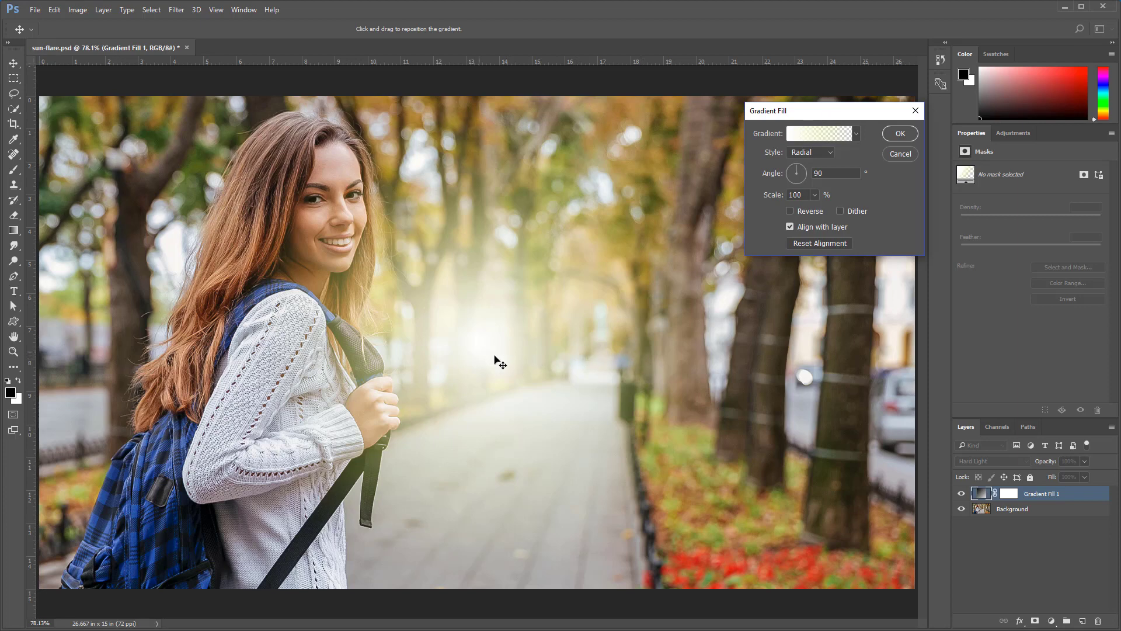
pyautogui.moveTo(495, 359); pyautogui.dragTo(587, 216)
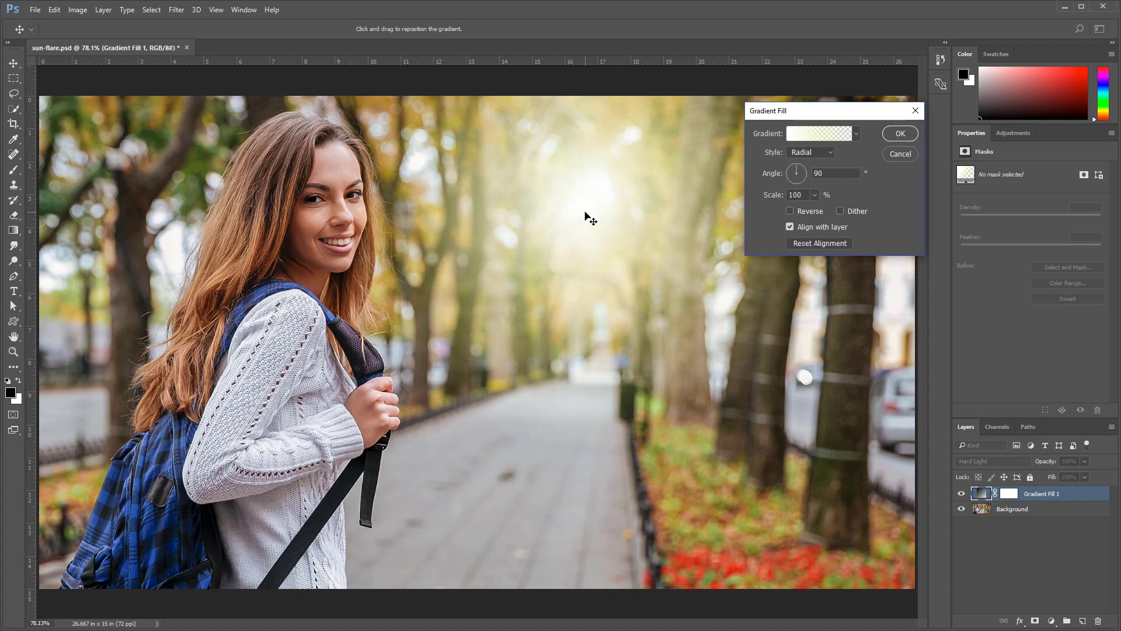
pyautogui.moveTo(767, 199)
pyautogui.mouseDown()
pyautogui.moveTo(732, 207)
pyautogui.moveTo(770, 200)
pyautogui.mouseUp()
# Slide the yellow colour stop to 40% and reposition the opacity stops toward the middle
pyautogui.click(805, 137)
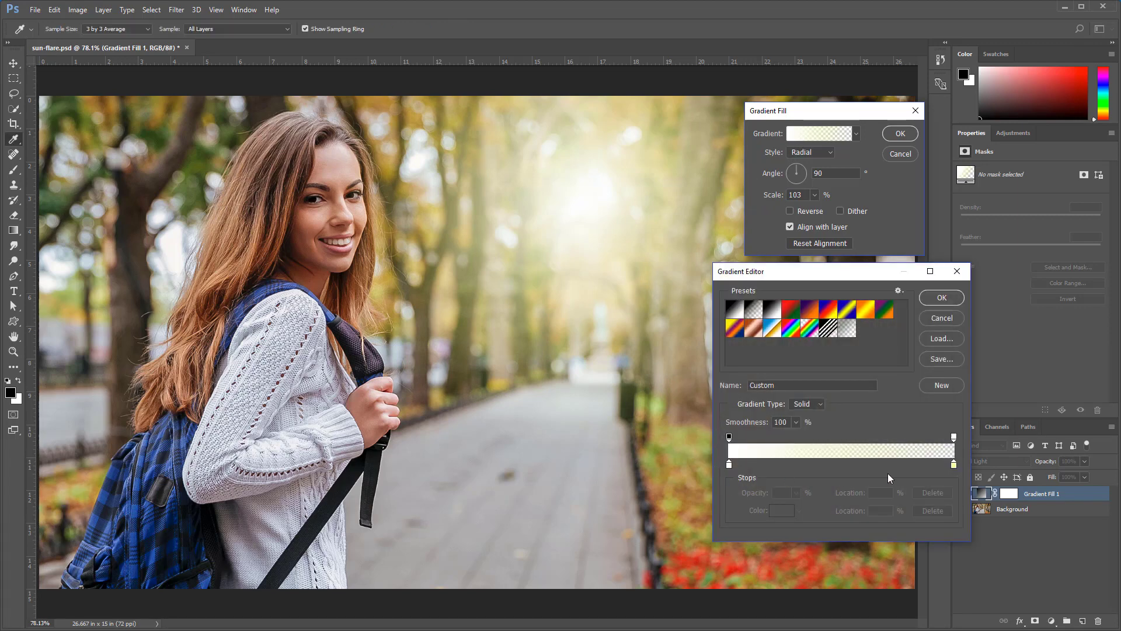
pyautogui.click(955, 465)
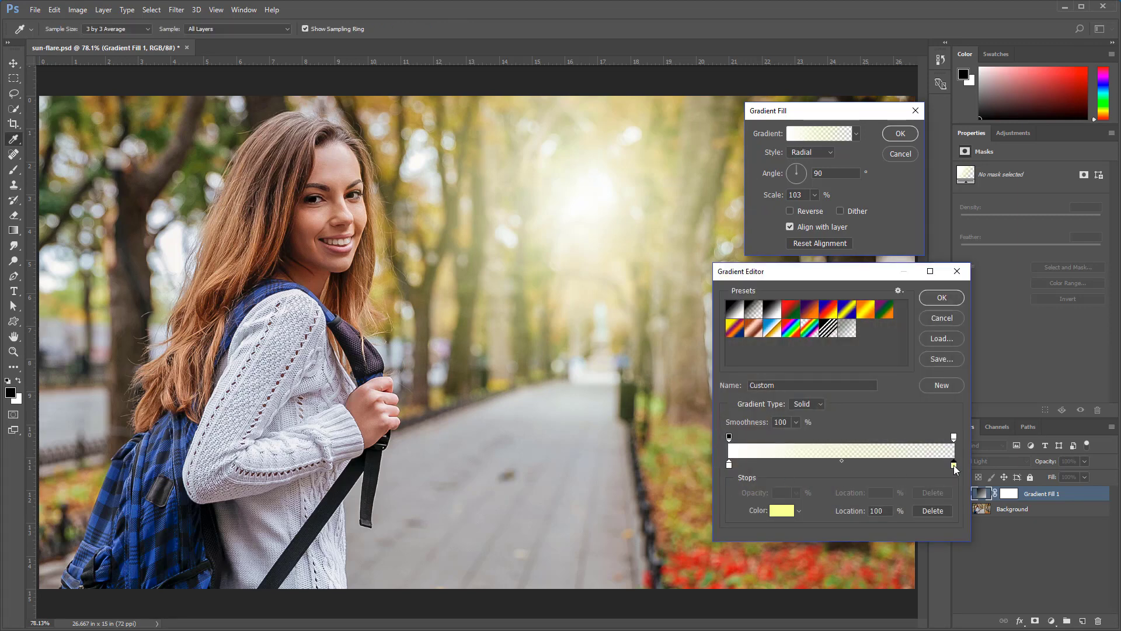
pyautogui.moveTo(955, 465); pyautogui.dragTo(820, 465)
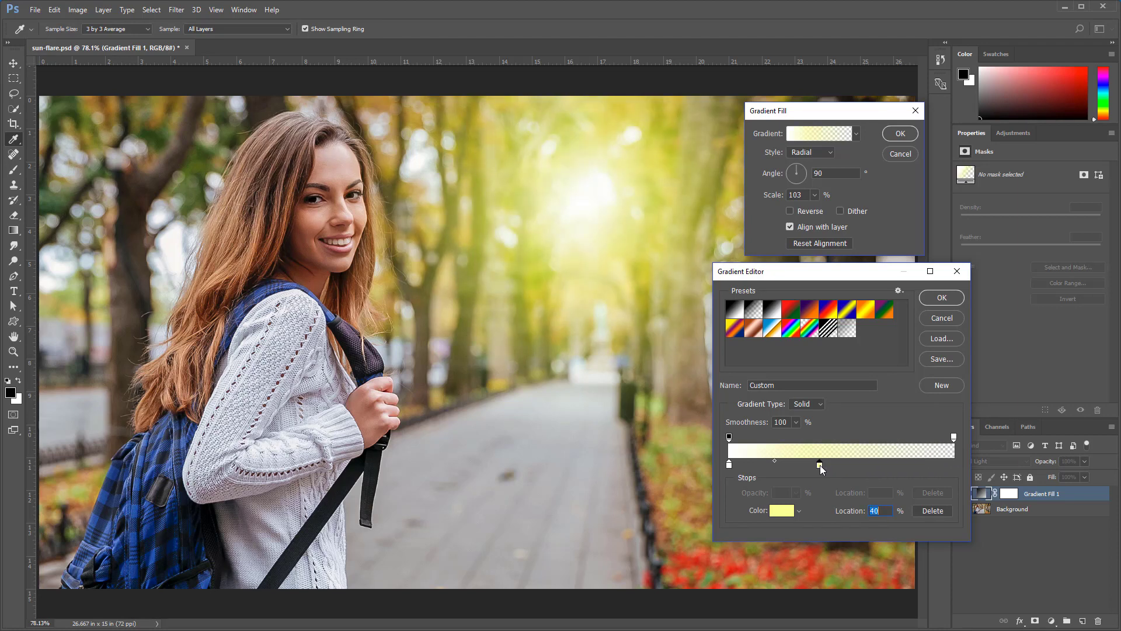
pyautogui.click(729, 437)
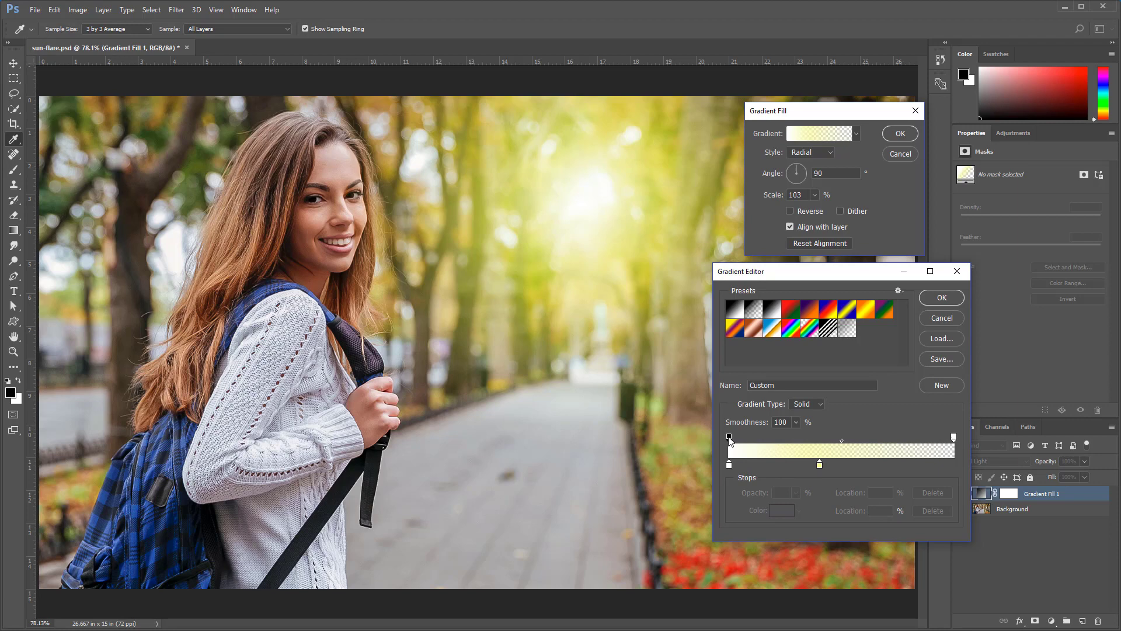
pyautogui.moveTo(729, 437)
pyautogui.mouseDown()
pyautogui.moveTo(788, 437)
pyautogui.moveTo(729, 437)
pyautogui.mouseUp()
pyautogui.moveTo(955, 437)
pyautogui.mouseDown()
pyautogui.moveTo(836, 438)
pyautogui.moveTo(956, 439)
pyautogui.mouseUp()
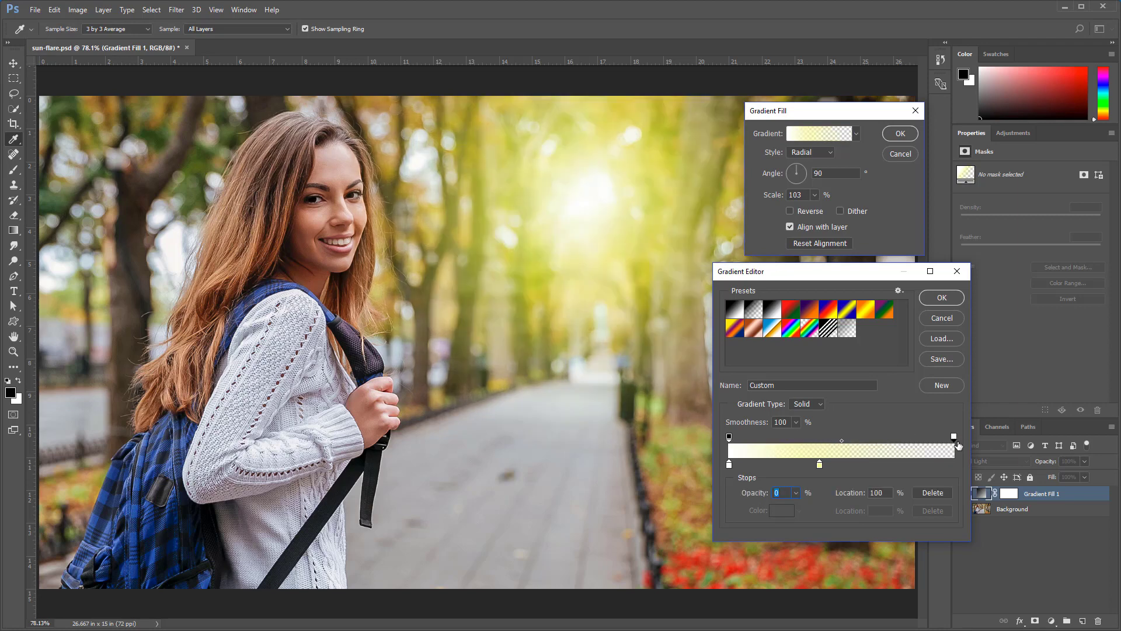
pyautogui.moveTo(730, 437); pyautogui.dragTo(734, 443)
# Change the 40% colour stop to a paler yellow
pyautogui.doubleClick(820, 465)
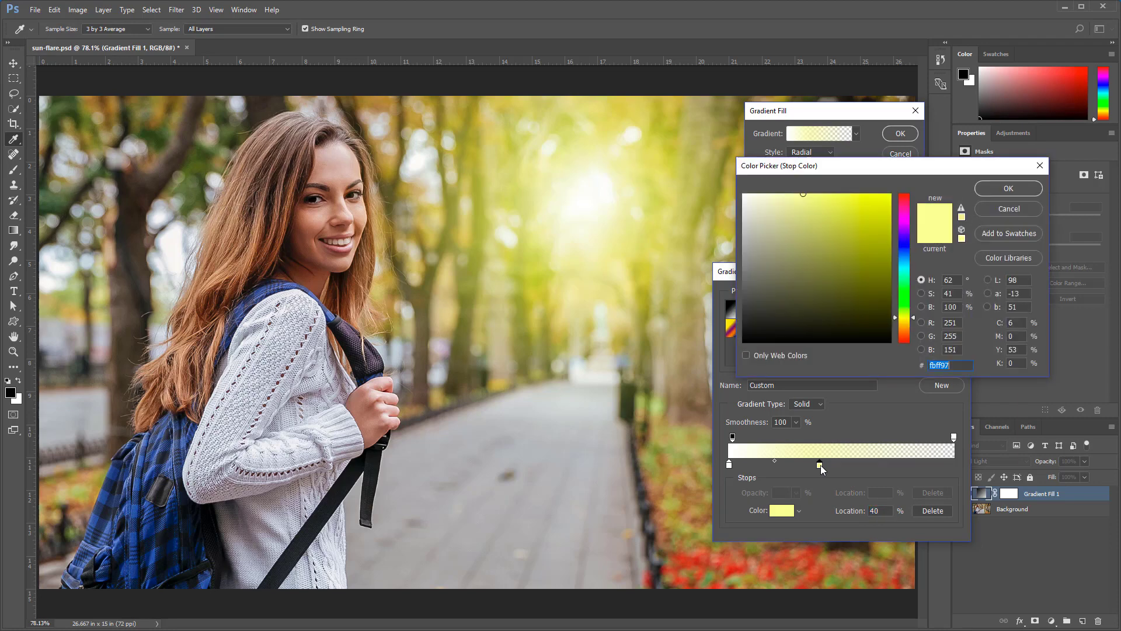
pyautogui.moveTo(782, 198); pyautogui.dragTo(779, 194)
pyautogui.click(1008, 188)
# Accept the gradient, scale the flare to 83% among the upper trees, and apply it
pyautogui.click(942, 297)
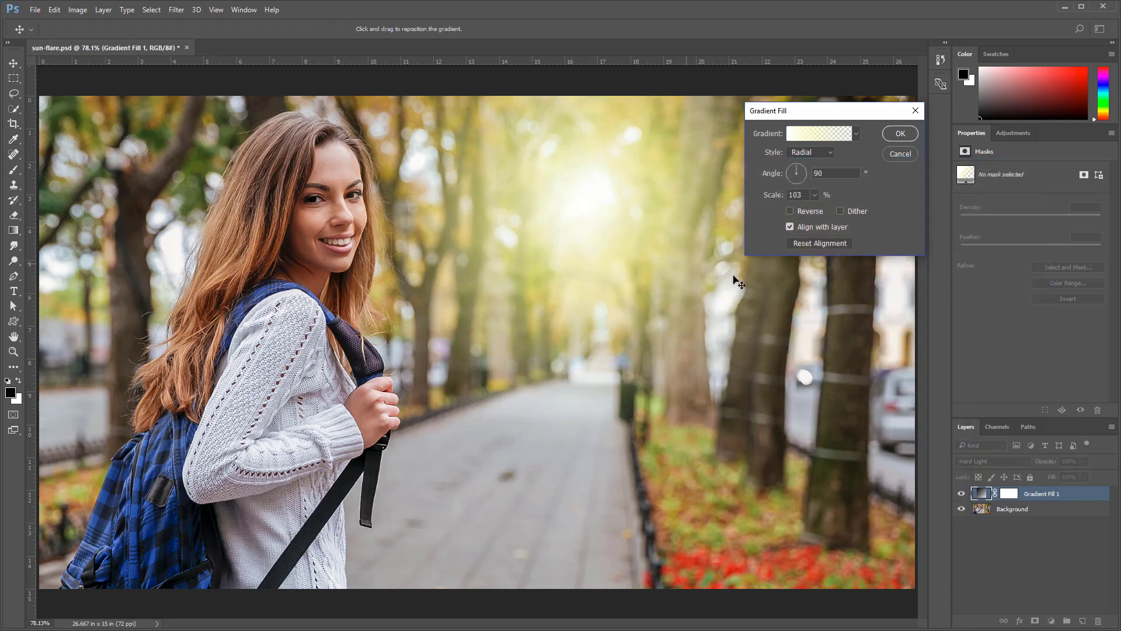
pyautogui.moveTo(607, 219); pyautogui.dragTo(612, 192)
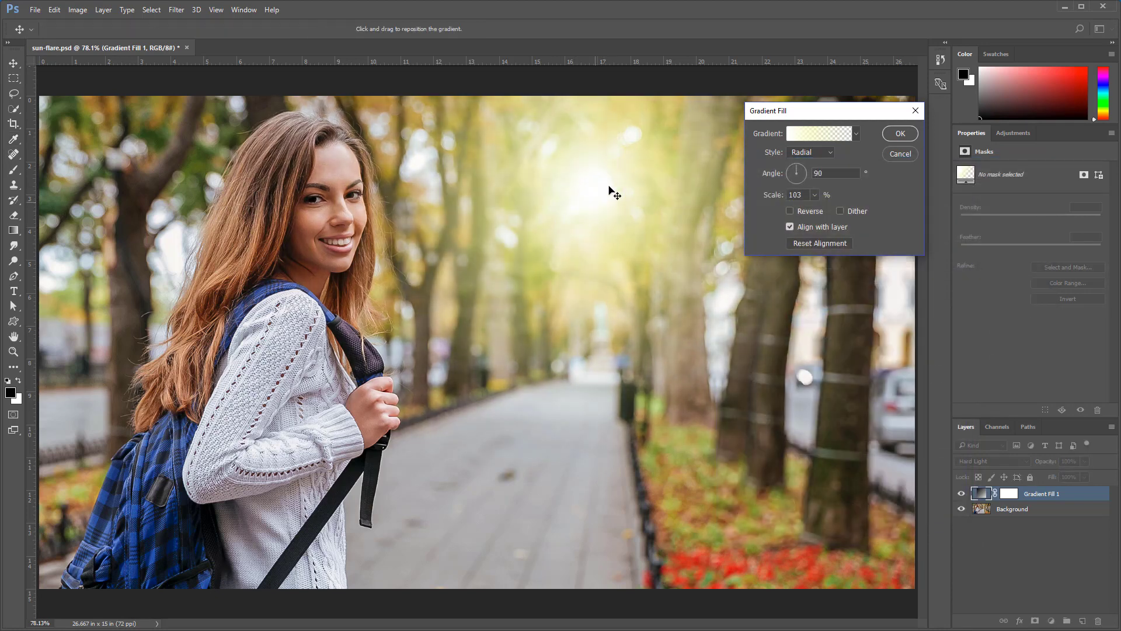
pyautogui.moveTo(774, 198); pyautogui.dragTo(754, 200)
pyautogui.moveTo(602, 214)
pyautogui.mouseDown()
pyautogui.moveTo(541, 210)
pyautogui.moveTo(471, 185)
pyautogui.moveTo(425, 139)
pyautogui.moveTo(256, 109)
pyautogui.moveTo(186, 217)
pyautogui.moveTo(438, 133)
pyautogui.moveTo(440, 180)
pyautogui.moveTo(515, 170)
pyautogui.moveTo(599, 203)
pyautogui.mouseUp()
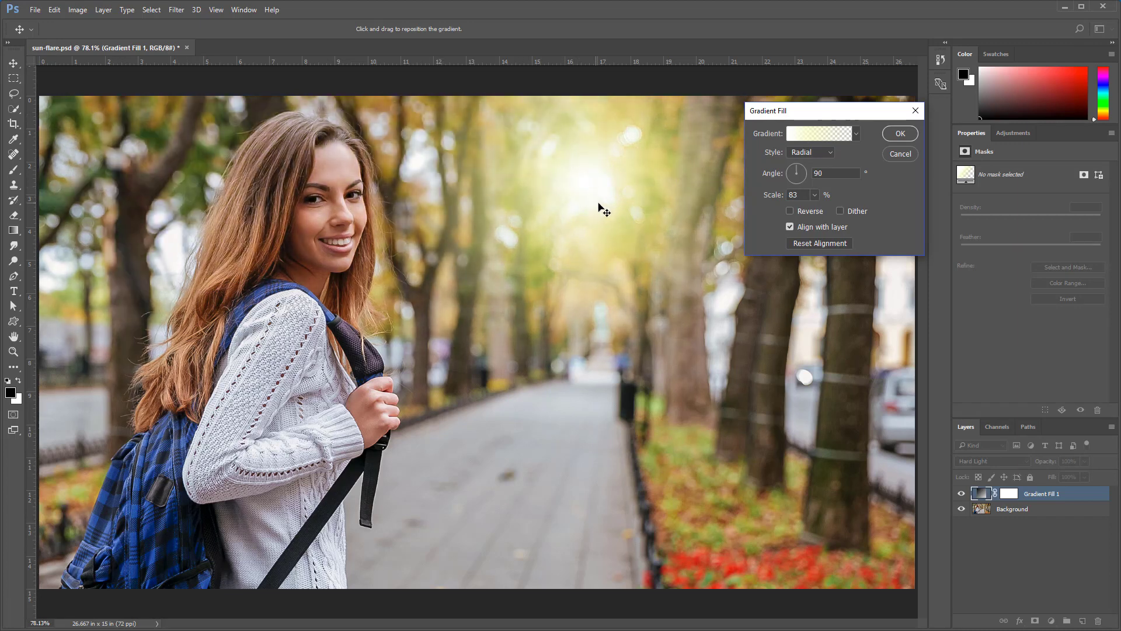
pyautogui.click(901, 133)
# Add a Selective Color adjustment layer just above Background, beneath the sun flare
pyautogui.click(961, 494)
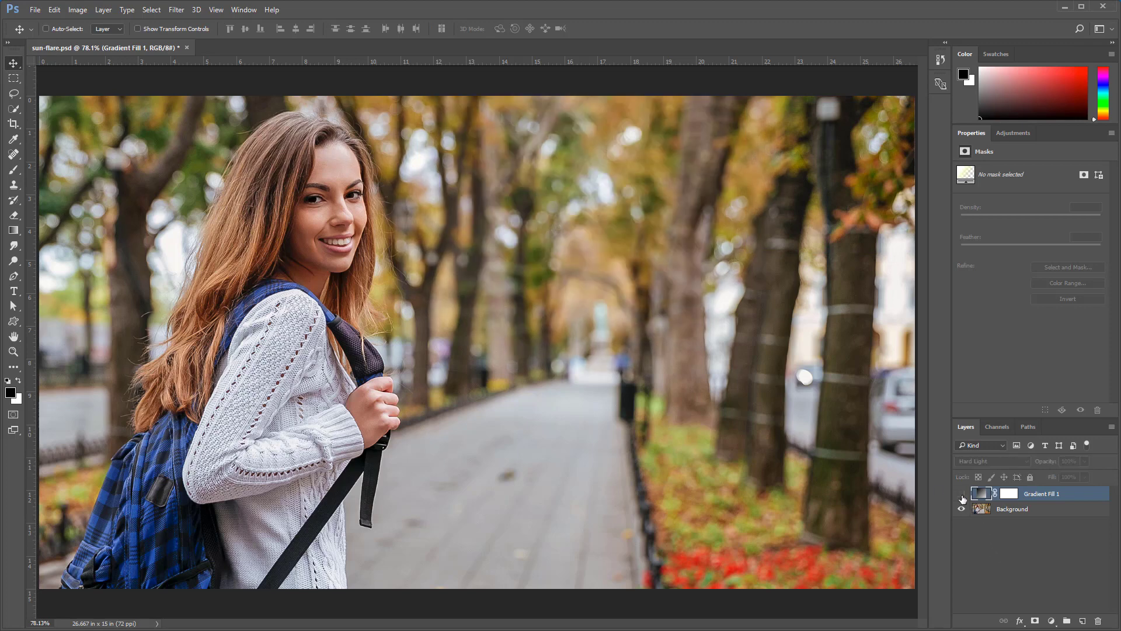
pyautogui.click(961, 494)
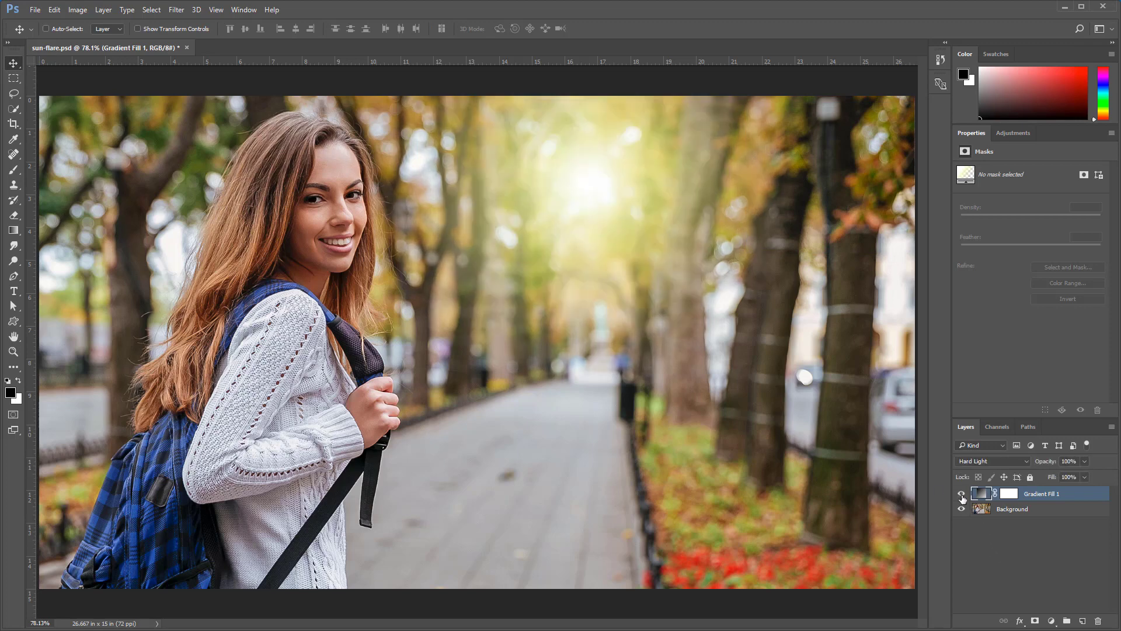
pyautogui.click(961, 494)
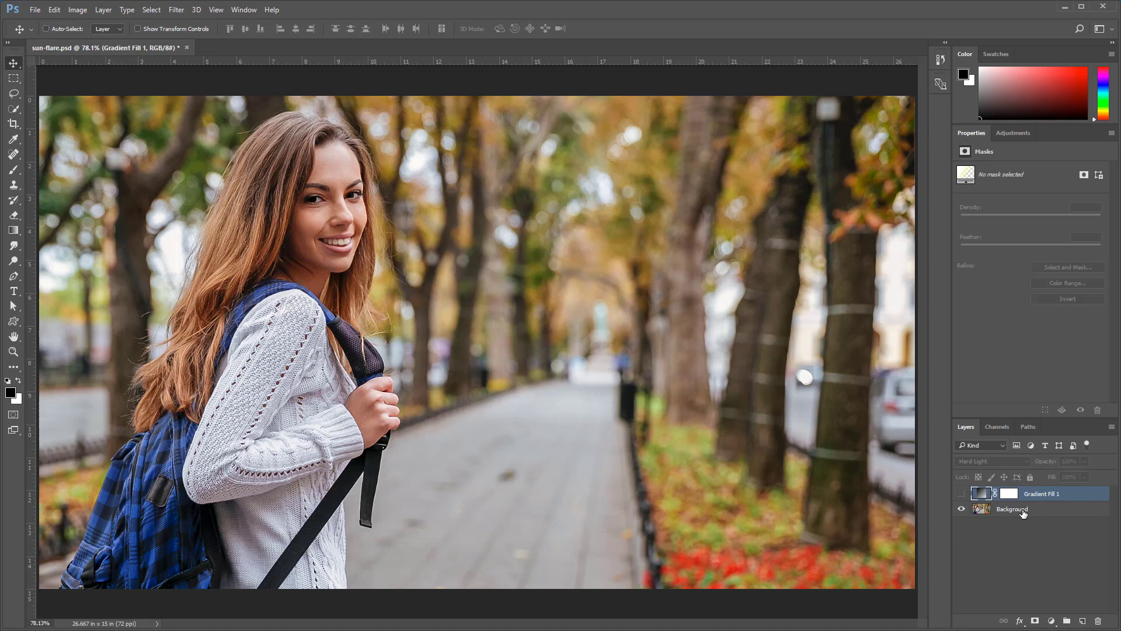
pyautogui.click(1023, 510)
pyautogui.click(1053, 621)
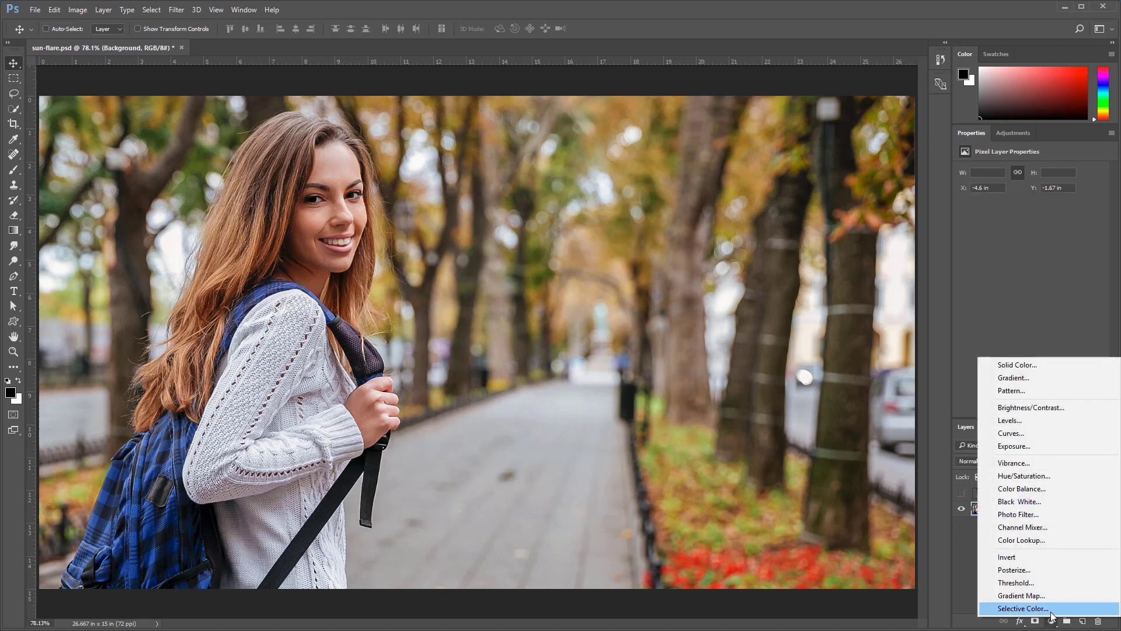
pyautogui.click(1053, 609)
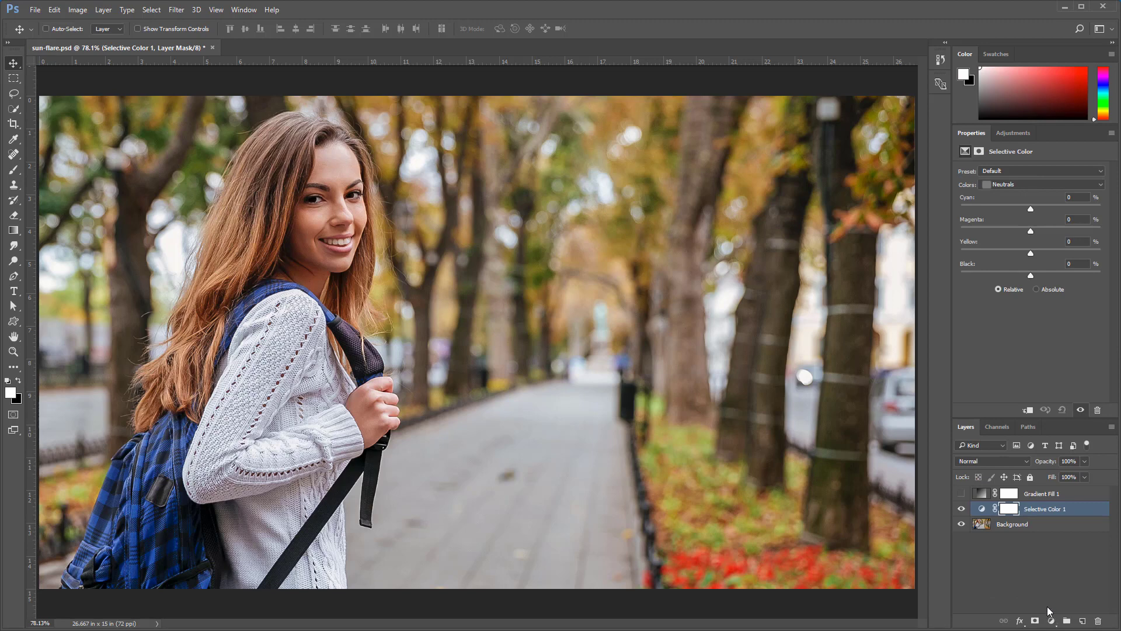
pyautogui.click(962, 494)
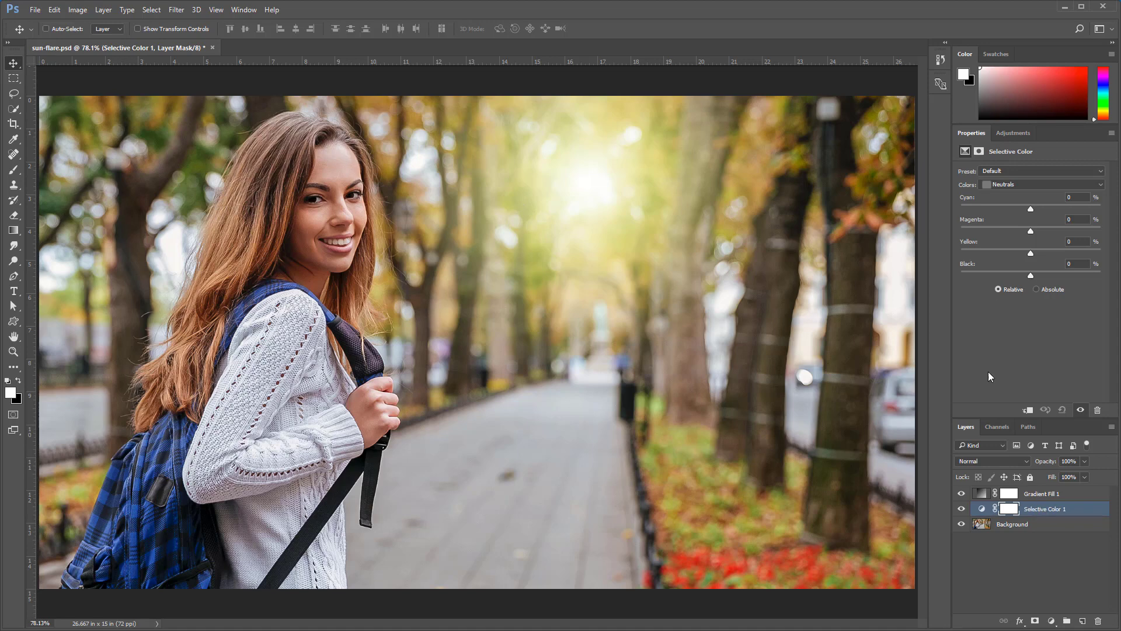
# Set Neutrals to Yellow +11 and Cyan -8, toggling layers to compare
pyautogui.click(987, 185)
pyautogui.click(1002, 257)
pyautogui.moveTo(1030, 253); pyautogui.dragTo(1044, 252)
pyautogui.moveTo(1028, 209); pyautogui.dragTo(1025, 211)
pyautogui.click(961, 509)
pyautogui.click(962, 510)
pyautogui.click(961, 494)
pyautogui.click(961, 495)
# Add a red (ff0000) stop at the gradient's outer end and move the pale yellow stop to 26%
pyautogui.doubleClick(982, 494)
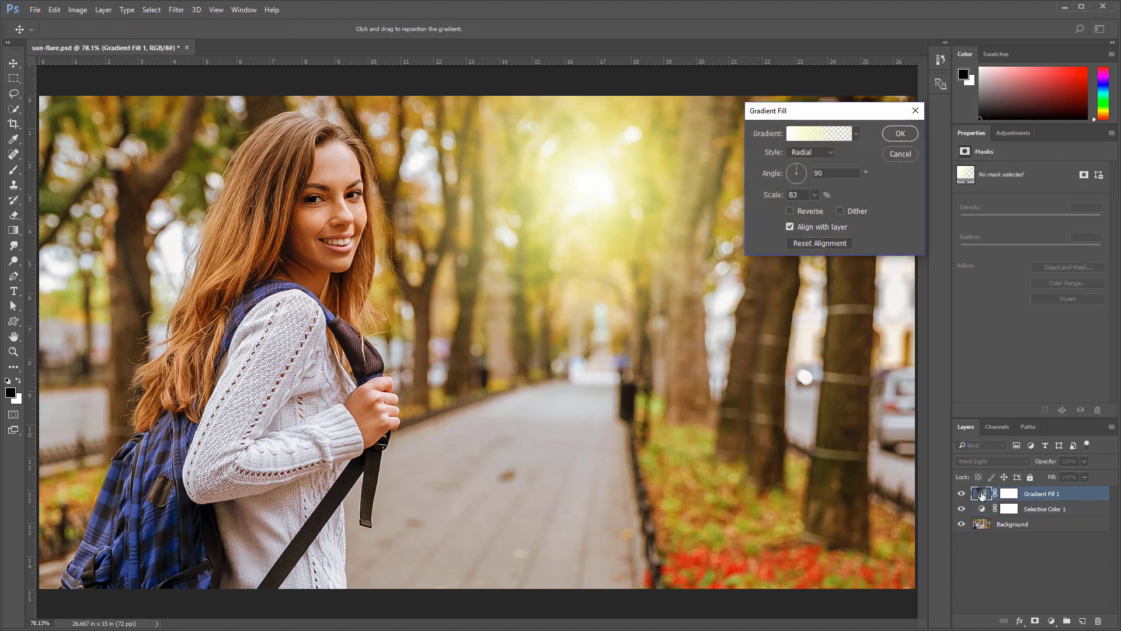
pyautogui.click(819, 135)
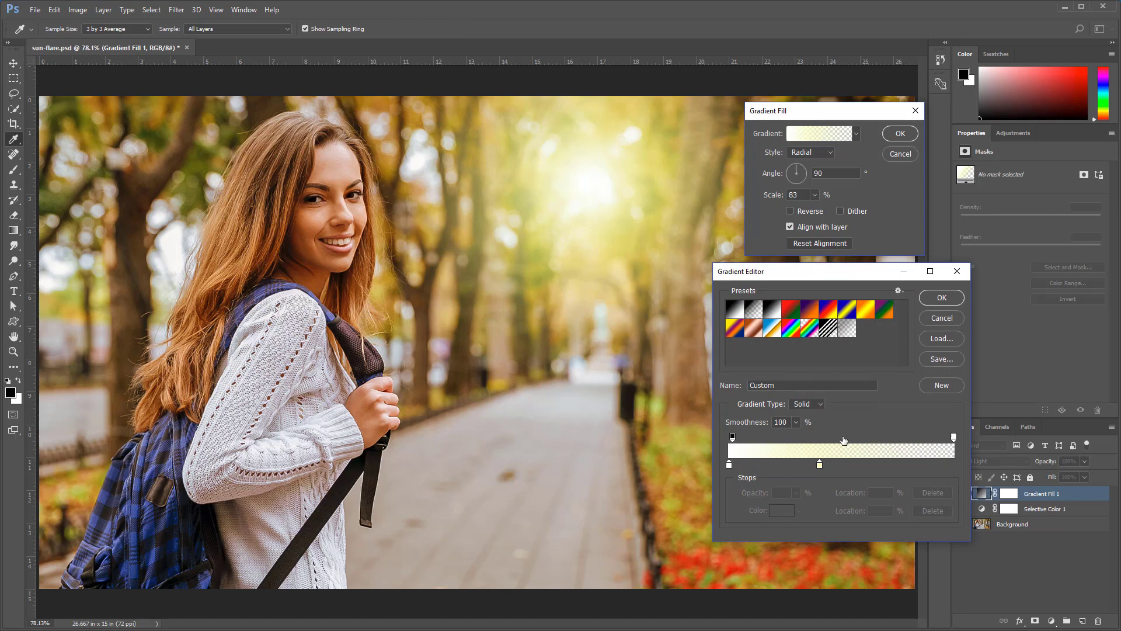
pyautogui.moveTo(876, 468); pyautogui.dragTo(955, 466)
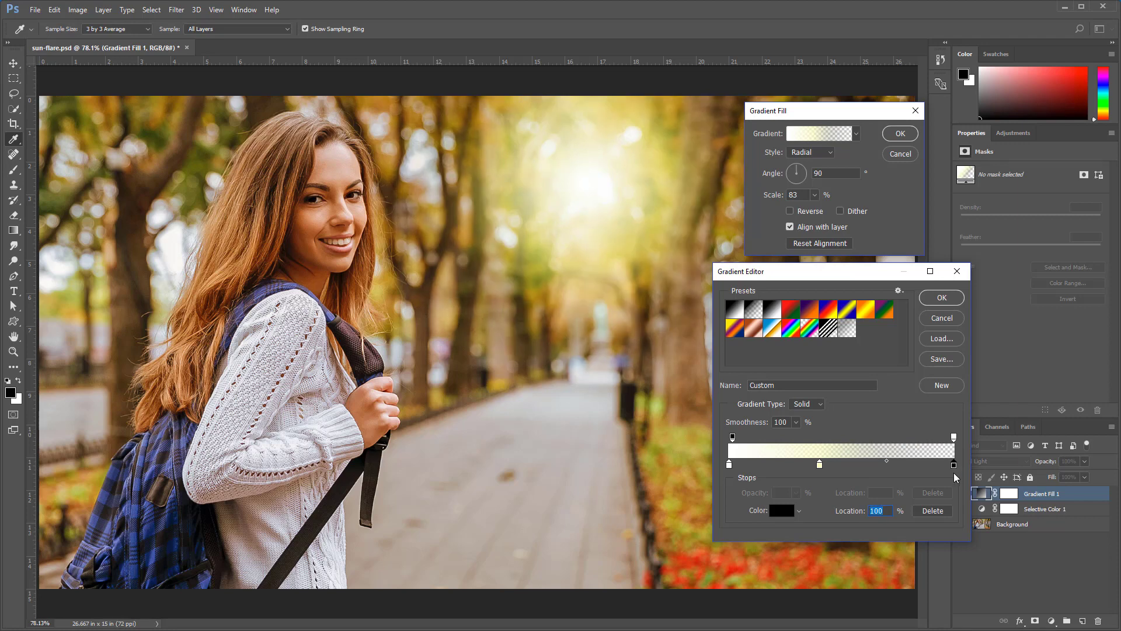
pyautogui.doubleClick(953, 465)
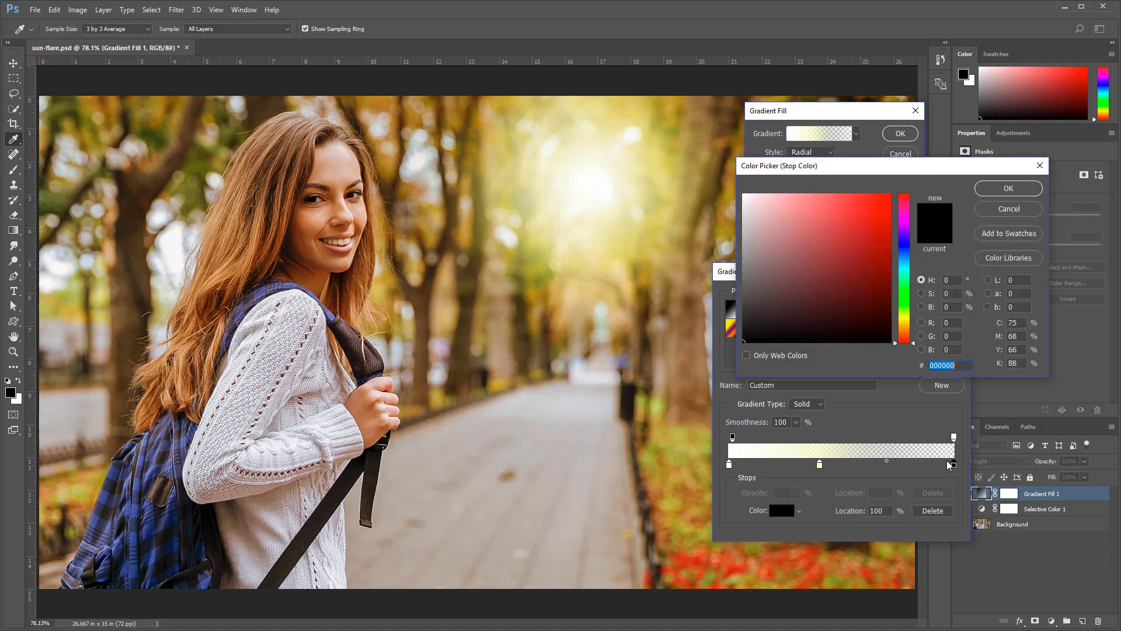
pyautogui.write('ff0000')
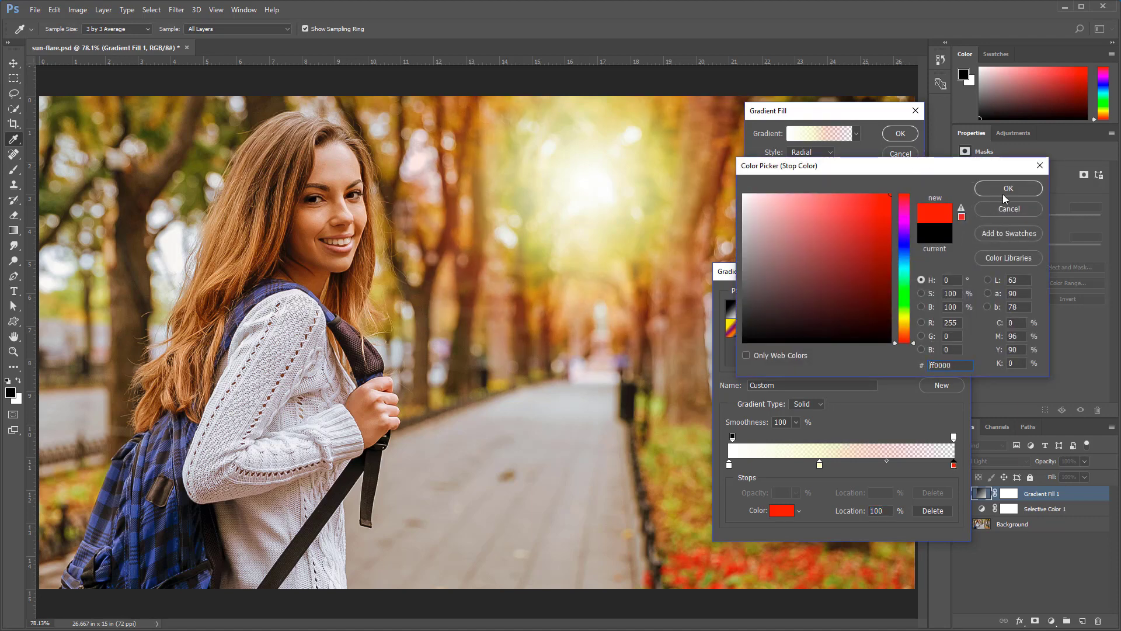
pyautogui.click(1006, 192)
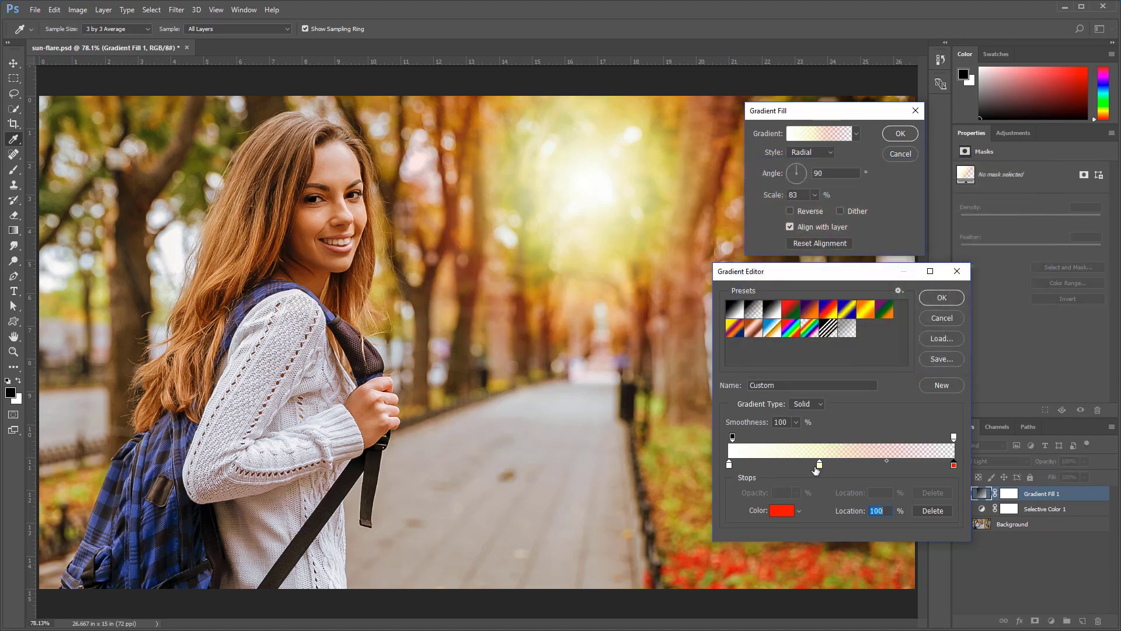
pyautogui.moveTo(820, 466); pyautogui.dragTo(797, 468)
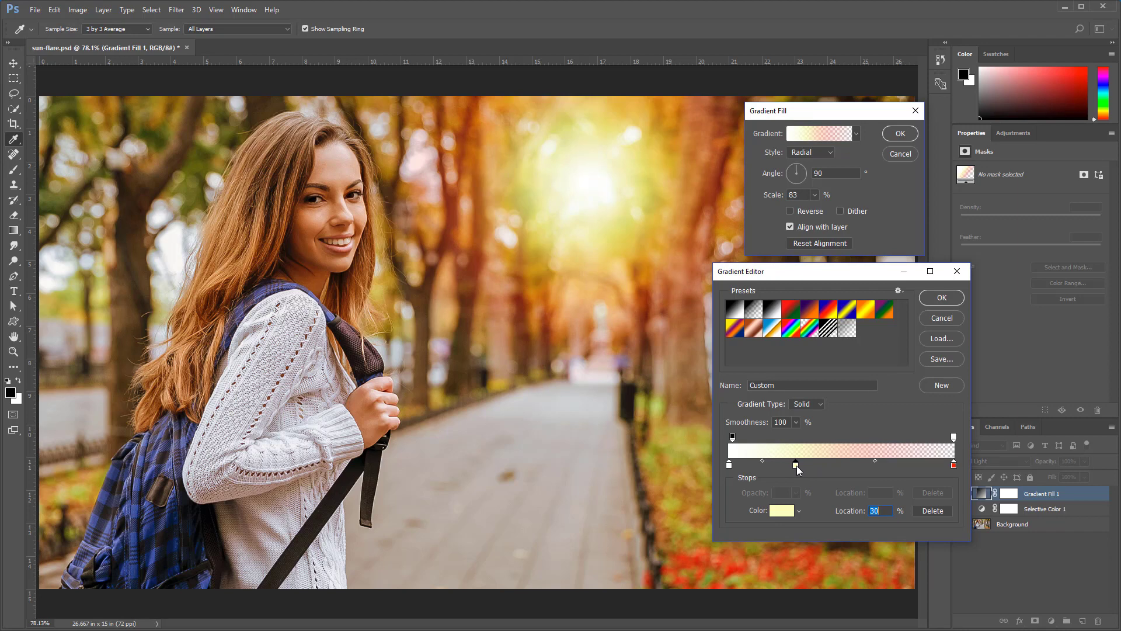
pyautogui.moveTo(797, 465); pyautogui.dragTo(788, 468)
# Apply the gradient fill, then set Selective Color Blacks Cyan to -22 and compare
pyautogui.click(933, 299)
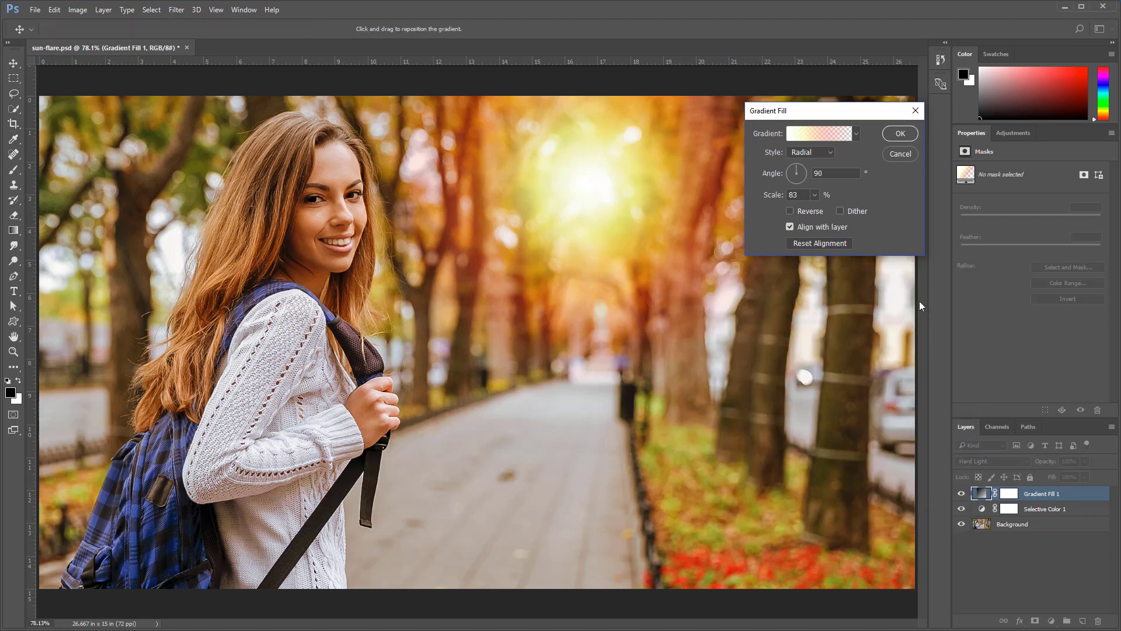
pyautogui.click(899, 134)
pyautogui.click(982, 511)
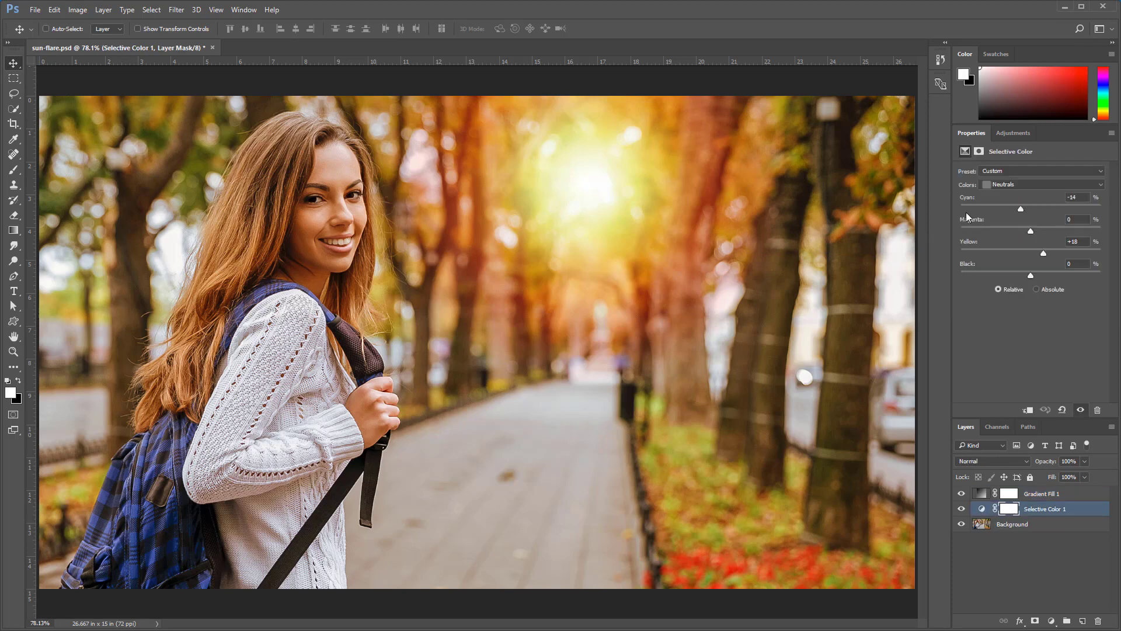
pyautogui.click(1012, 184)
pyautogui.click(1007, 271)
pyautogui.moveTo(1032, 206); pyautogui.dragTo(1027, 206)
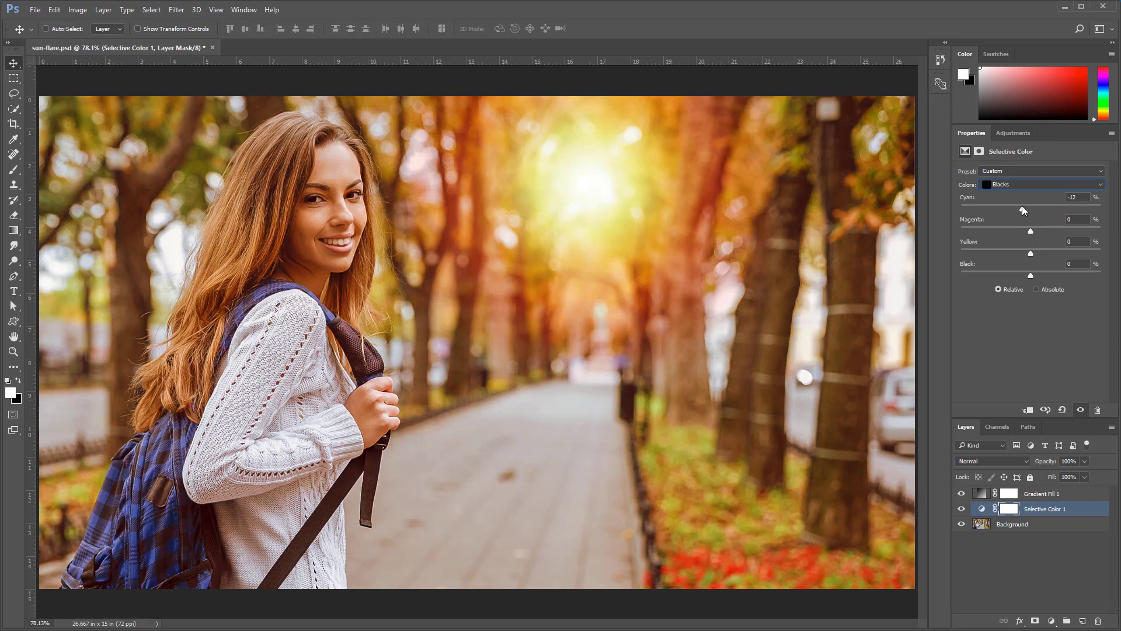
pyautogui.click(962, 508)
pyautogui.click(962, 509)
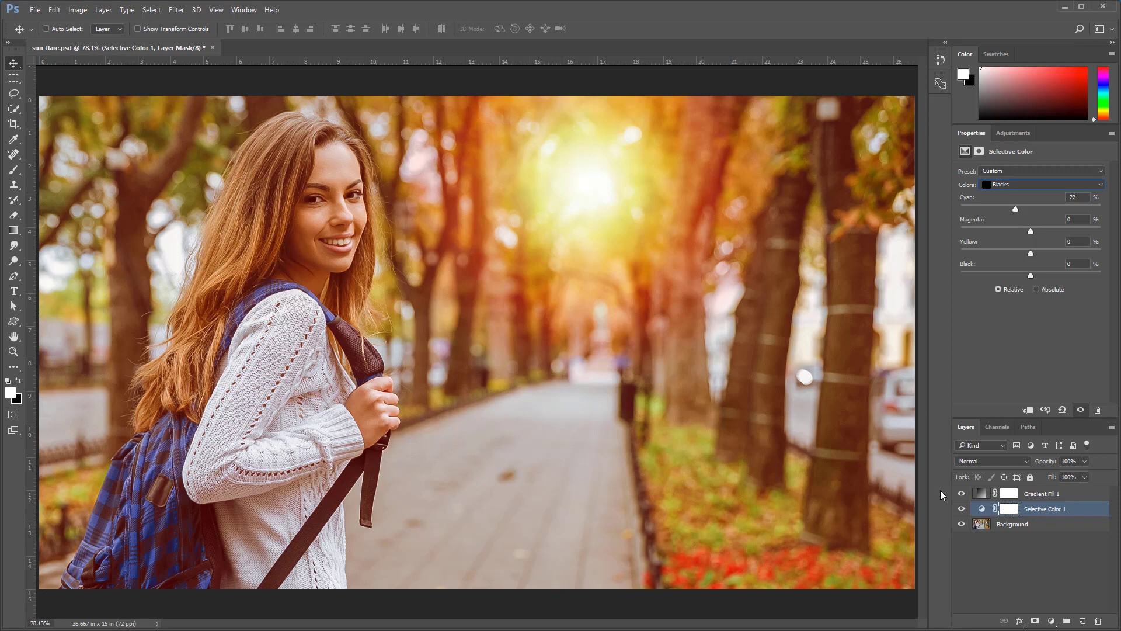
# Save the current gradient as a new preset named 'Sun Flare'
pyautogui.doubleClick(981, 494)
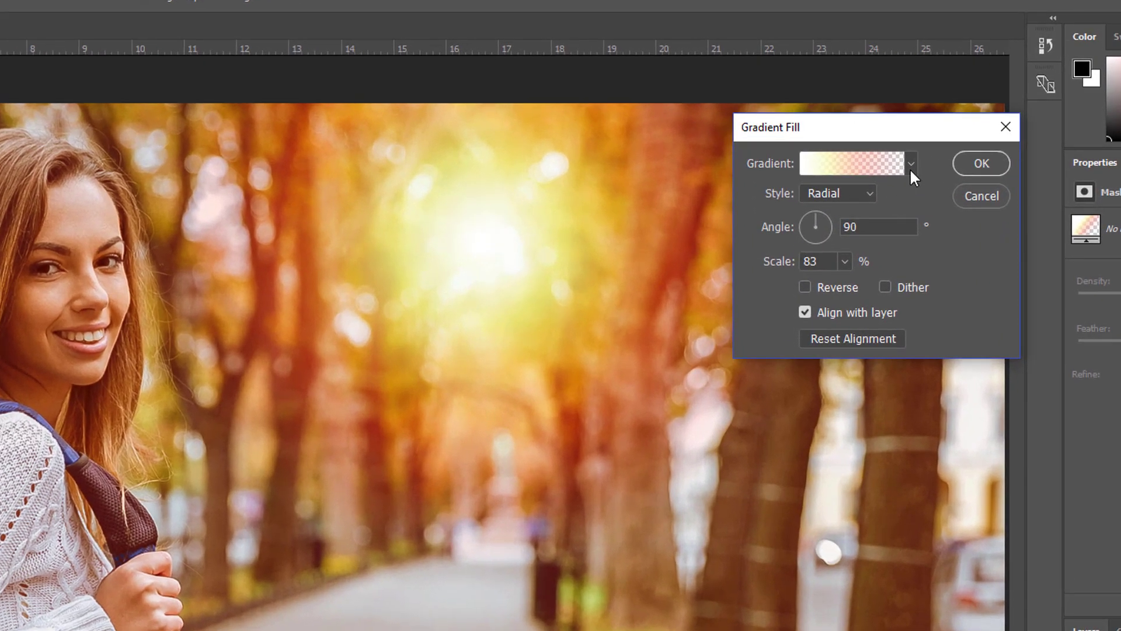
pyautogui.click(911, 165)
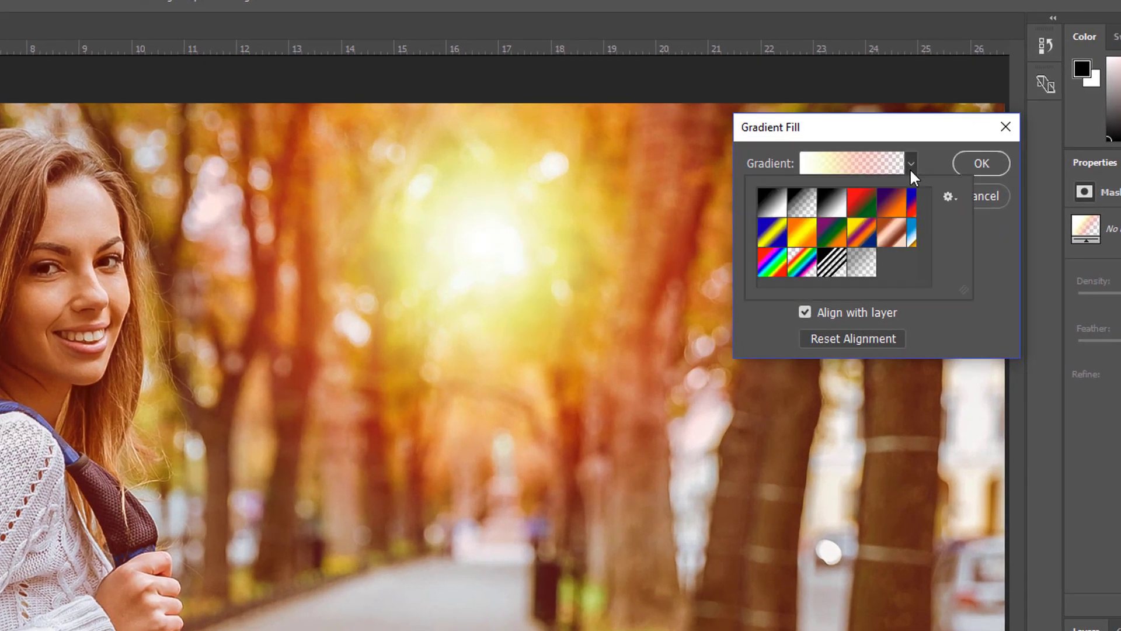
pyautogui.click(950, 197)
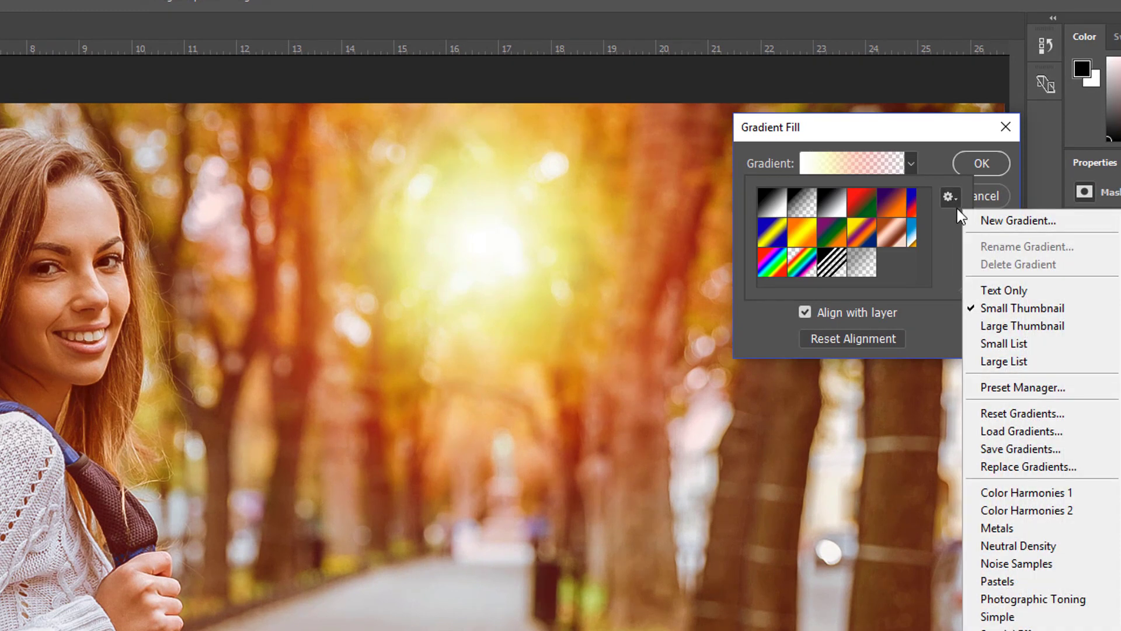
pyautogui.click(986, 220)
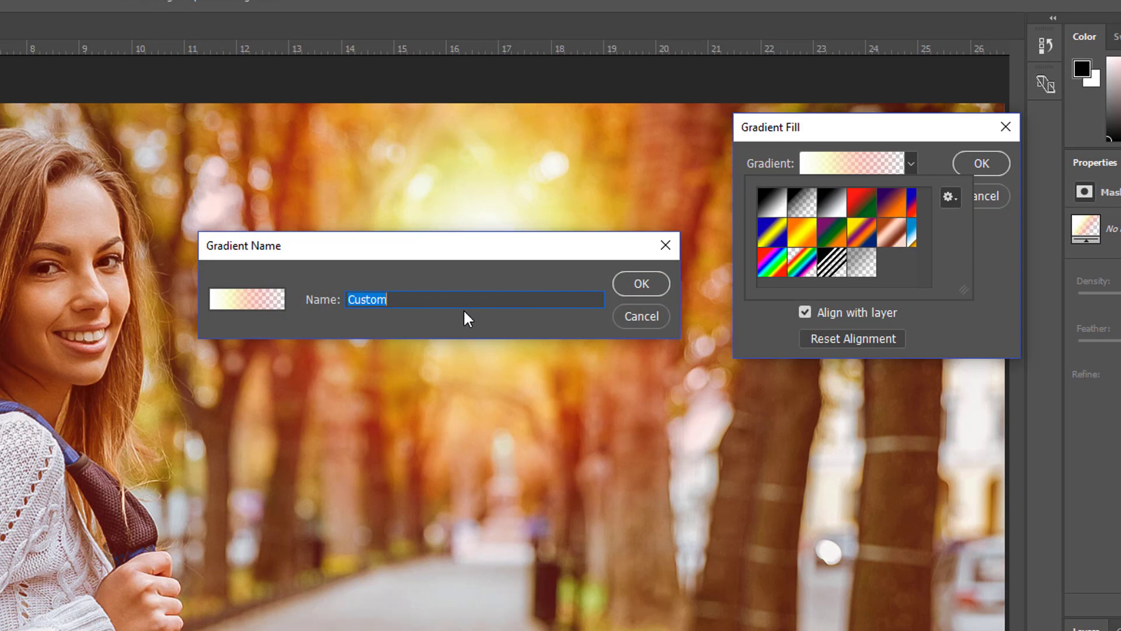
pyautogui.write('Sun Flare')
pyautogui.click(628, 284)
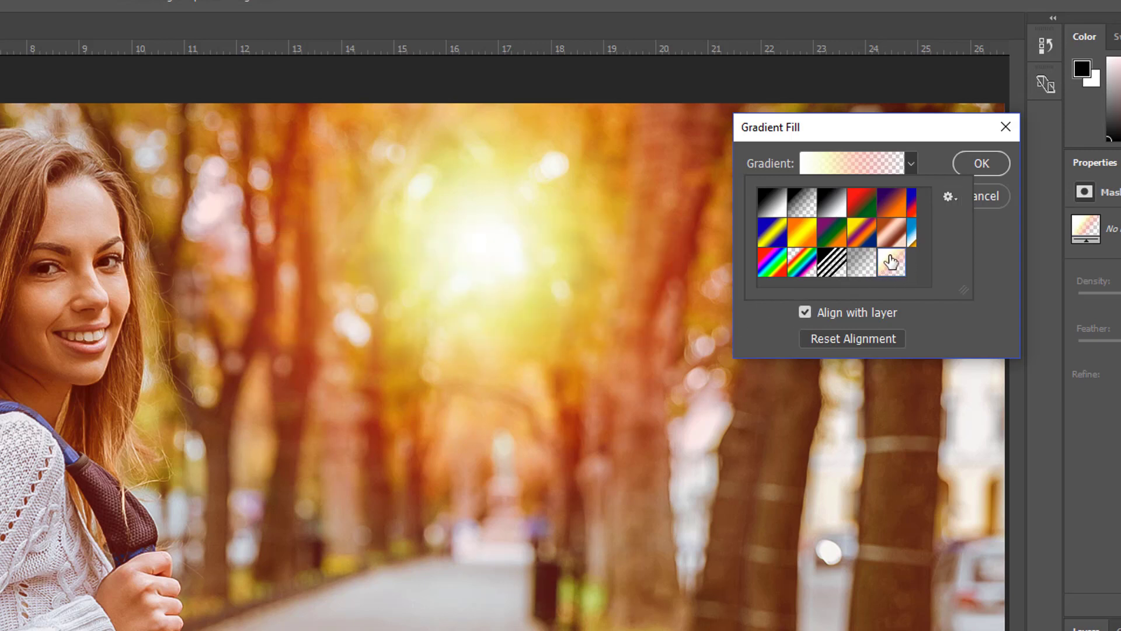
# Close the gradient settings and delete the Gradient Fill 1 layer
pyautogui.click(994, 291)
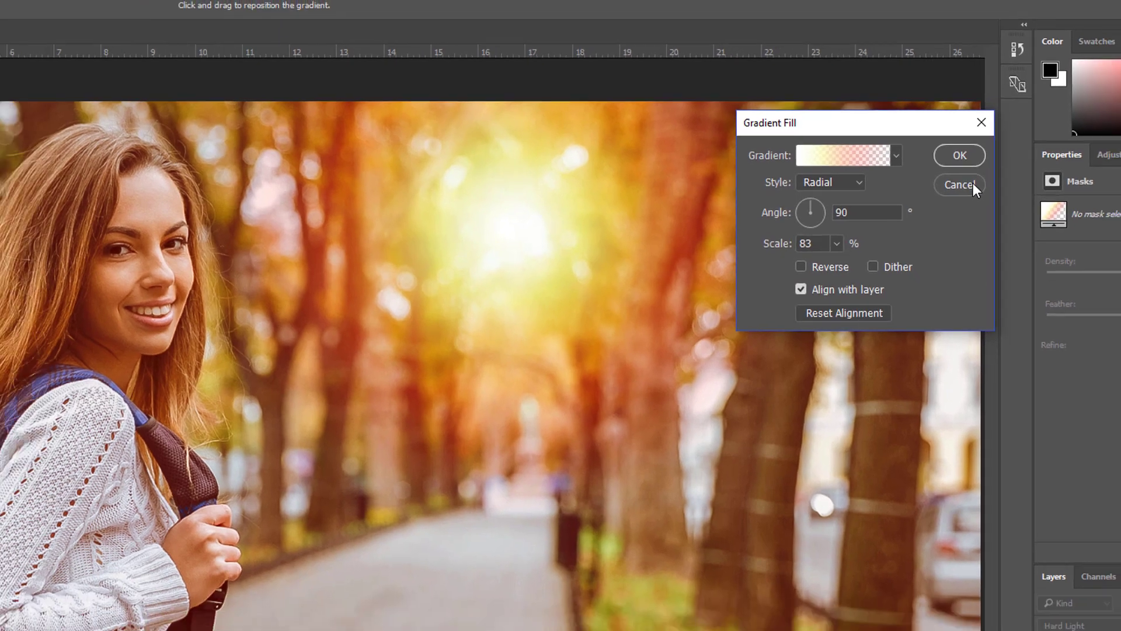
pyautogui.click(983, 192)
pyautogui.moveTo(981, 496); pyautogui.dragTo(1098, 621)
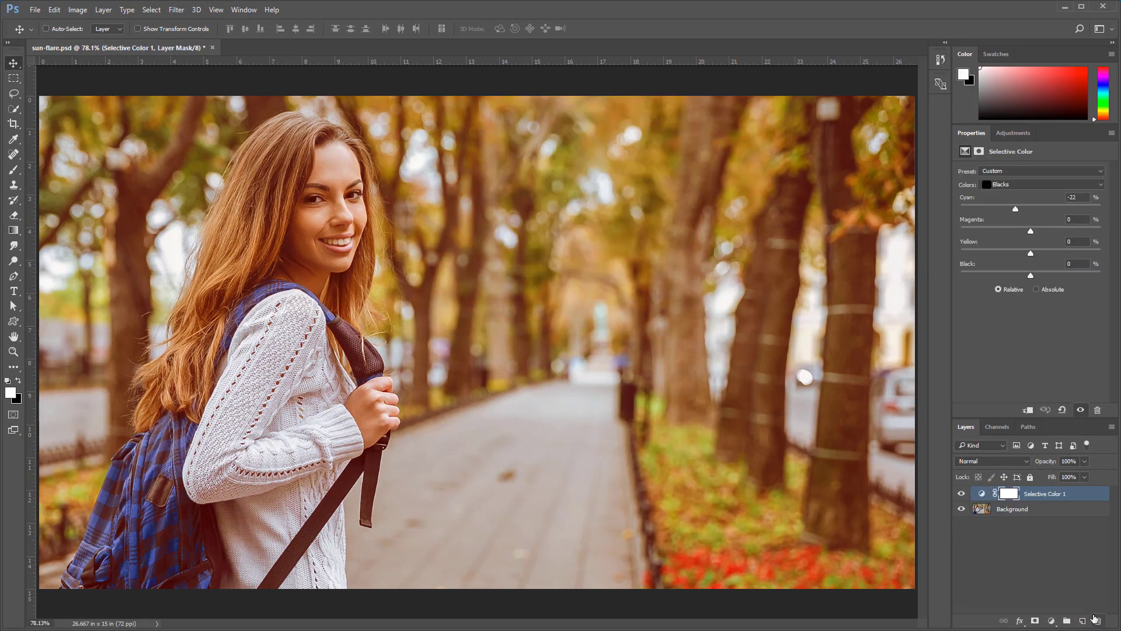
# Add a Gradient Fill layer using the peach Sun Flare preset in Radial style
pyautogui.click(1052, 620)
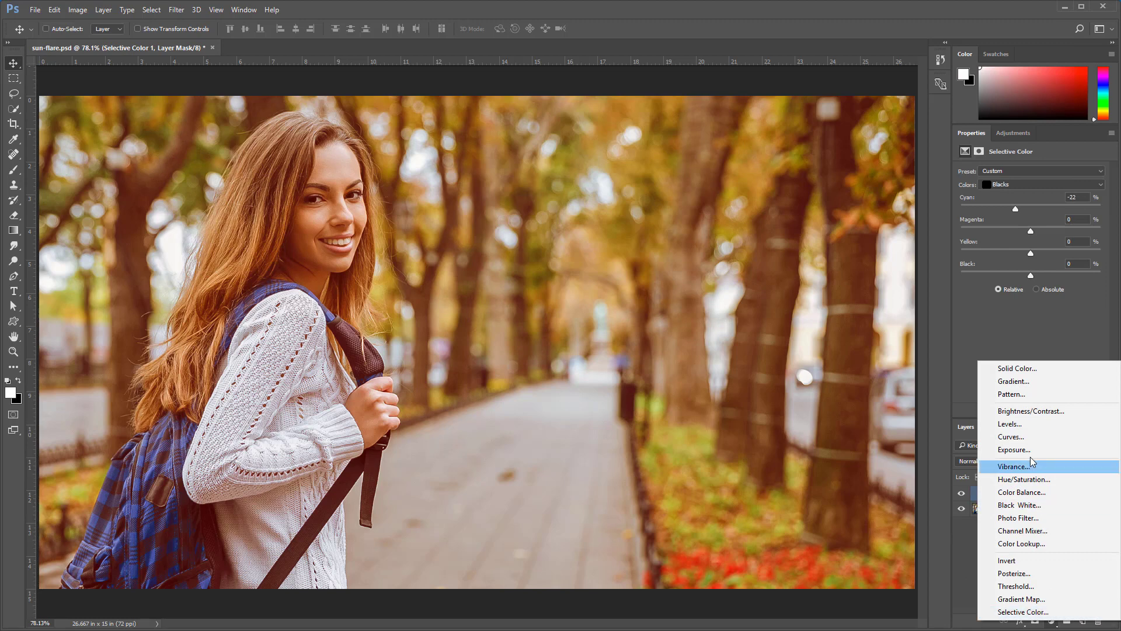
pyautogui.click(1015, 382)
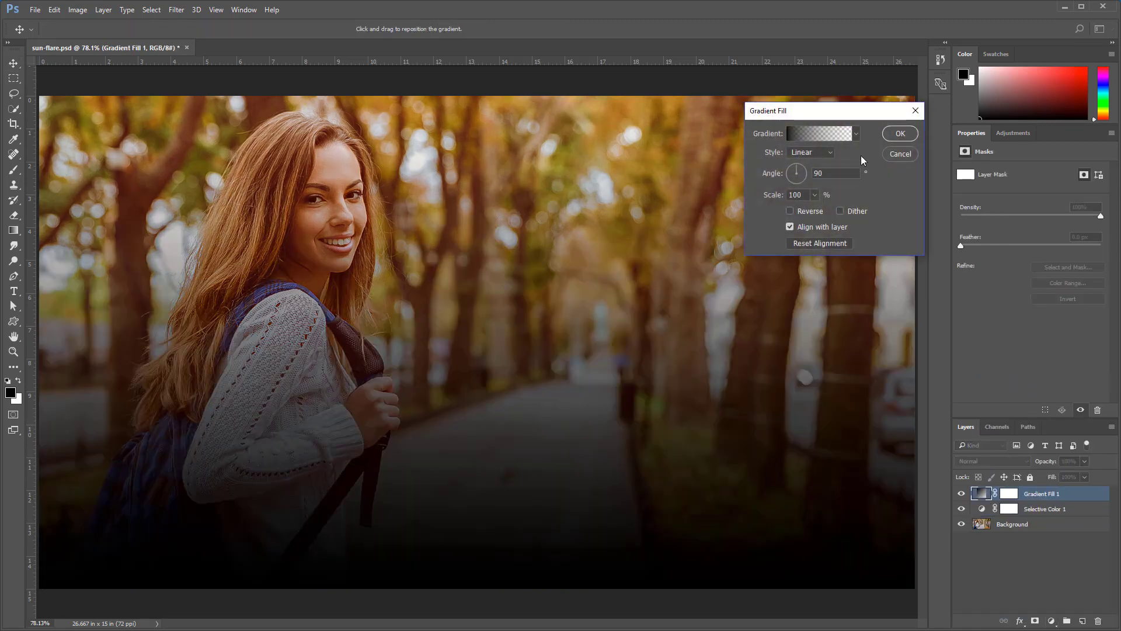
pyautogui.click(855, 135)
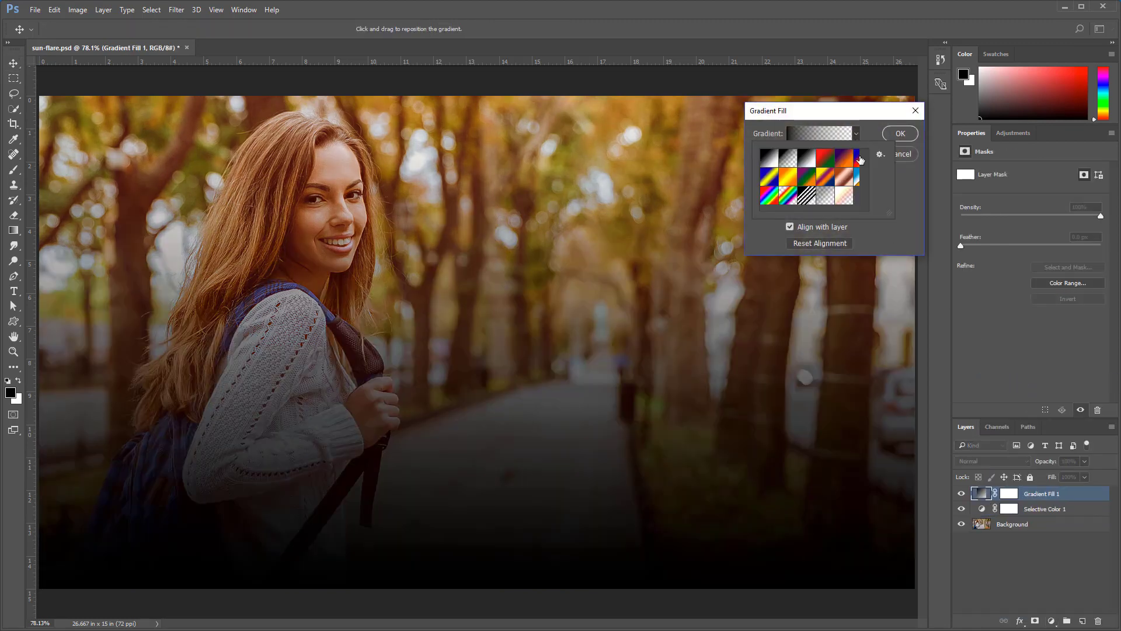
pyautogui.click(843, 204)
pyautogui.click(875, 136)
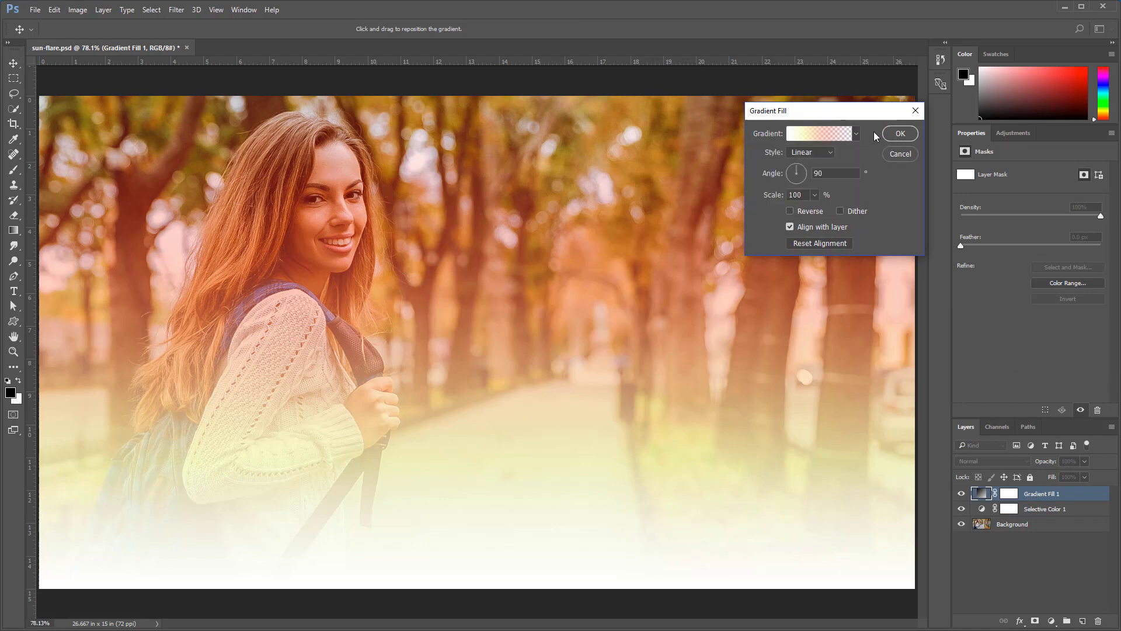
pyautogui.click(806, 153)
pyautogui.click(802, 178)
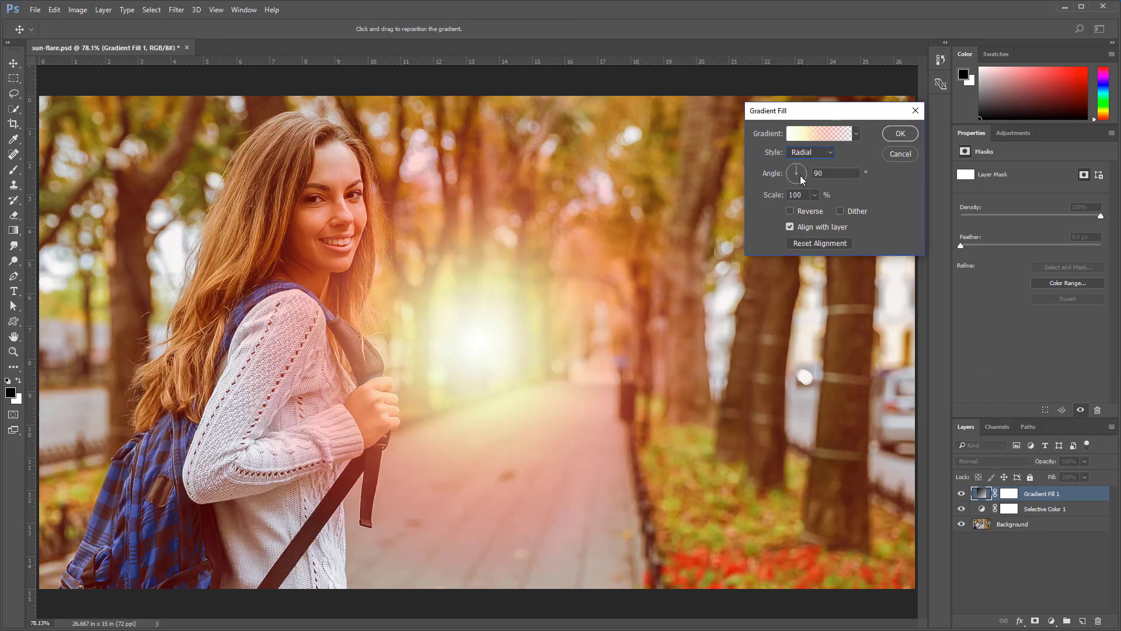
# Position the glow toward the upper right of the photo and enlarge it to 214% scale
pyautogui.moveTo(524, 317); pyautogui.dragTo(578, 176)
pyautogui.moveTo(774, 196); pyautogui.dragTo(741, 201)
pyautogui.moveTo(815, 195); pyautogui.dragTo(829, 212)
pyautogui.moveTo(511, 228); pyautogui.dragTo(783, 200)
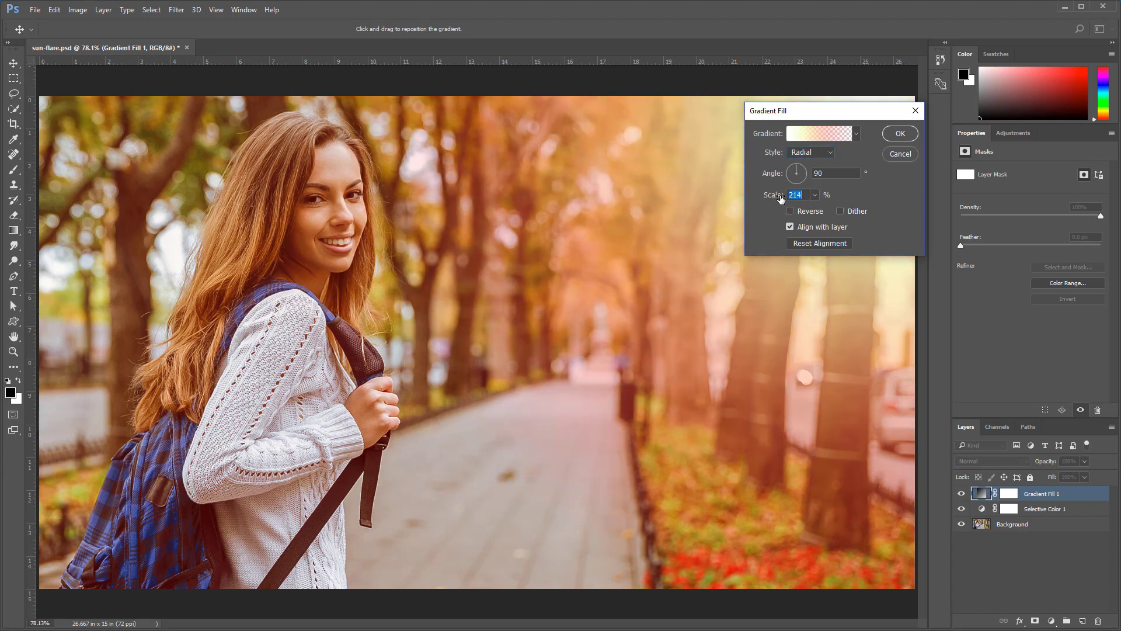
# Delete the red end stop to make the flare yellow, then place the glow at the upper centre at 72% scale
pyautogui.click(856, 134)
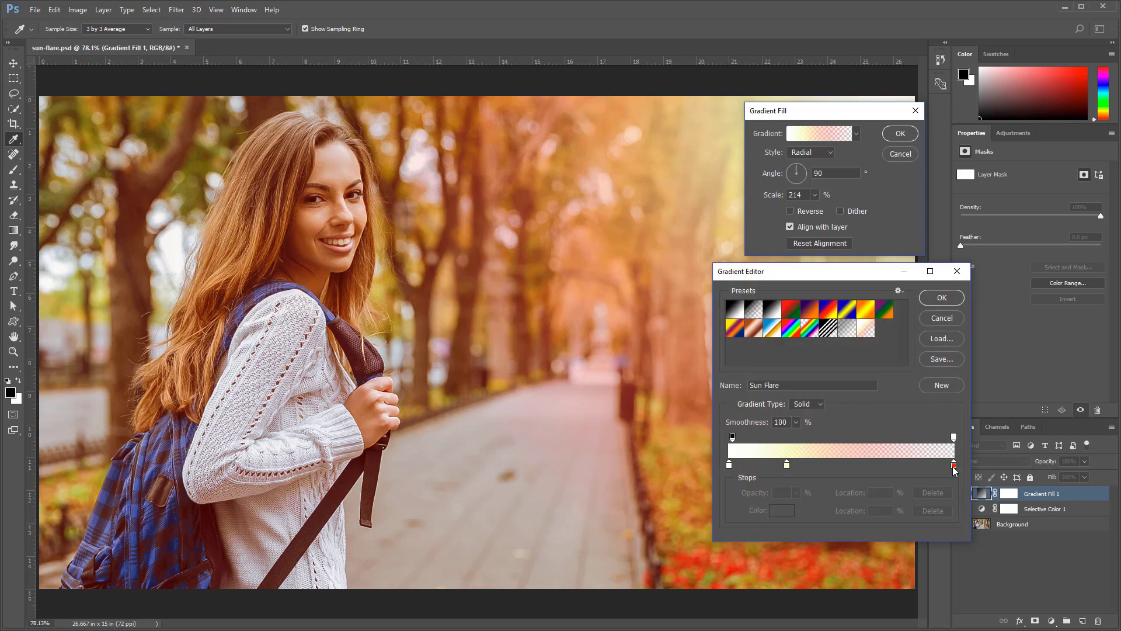
pyautogui.moveTo(953, 465); pyautogui.dragTo(957, 499)
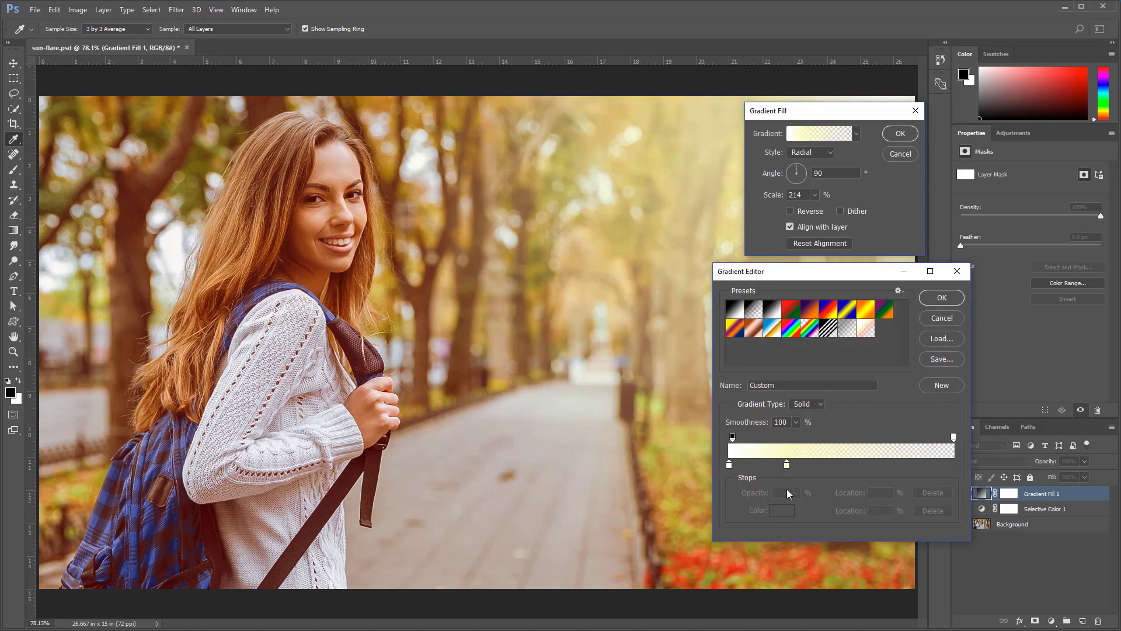
pyautogui.moveTo(787, 465); pyautogui.dragTo(783, 484)
pyautogui.hotkey('ctrl', 'z')
pyautogui.click(946, 298)
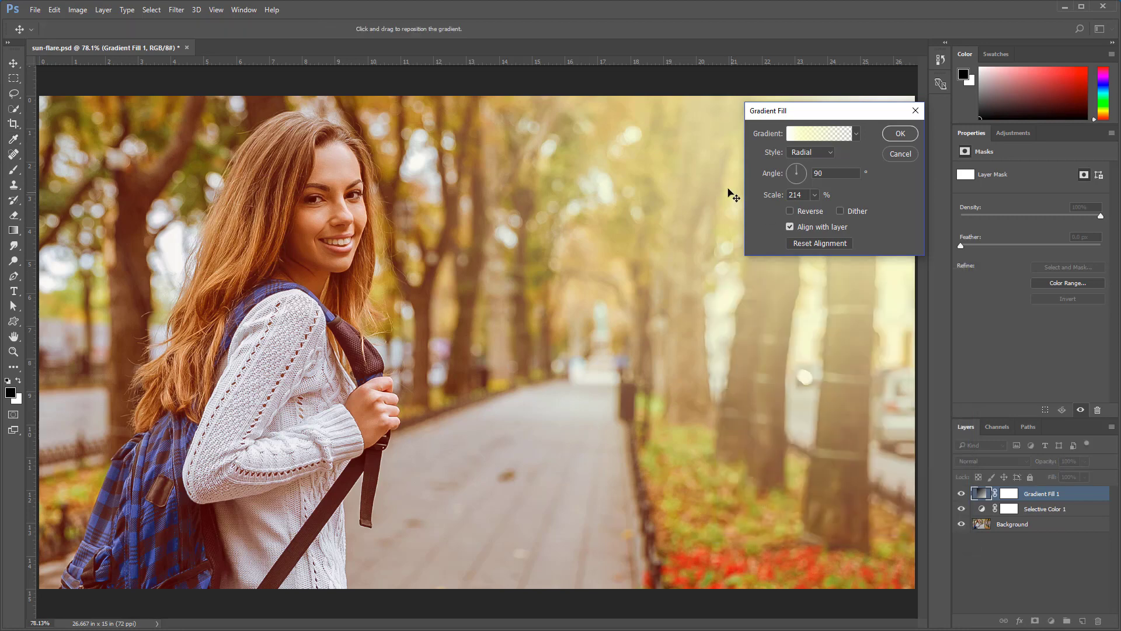
pyautogui.moveTo(731, 180); pyautogui.dragTo(515, 248)
pyautogui.moveTo(773, 198); pyautogui.dragTo(750, 201)
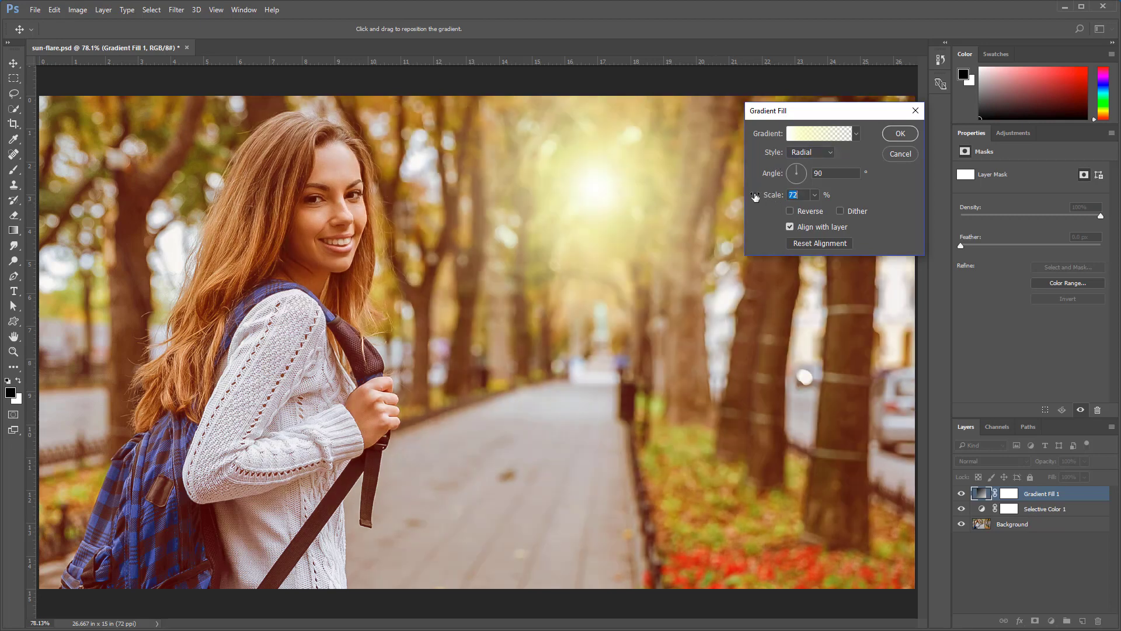
# Apply the yellow Gradient Fill and reset the Selective Color 1 adjustment to its defaults
pyautogui.click(903, 136)
pyautogui.click(1045, 513)
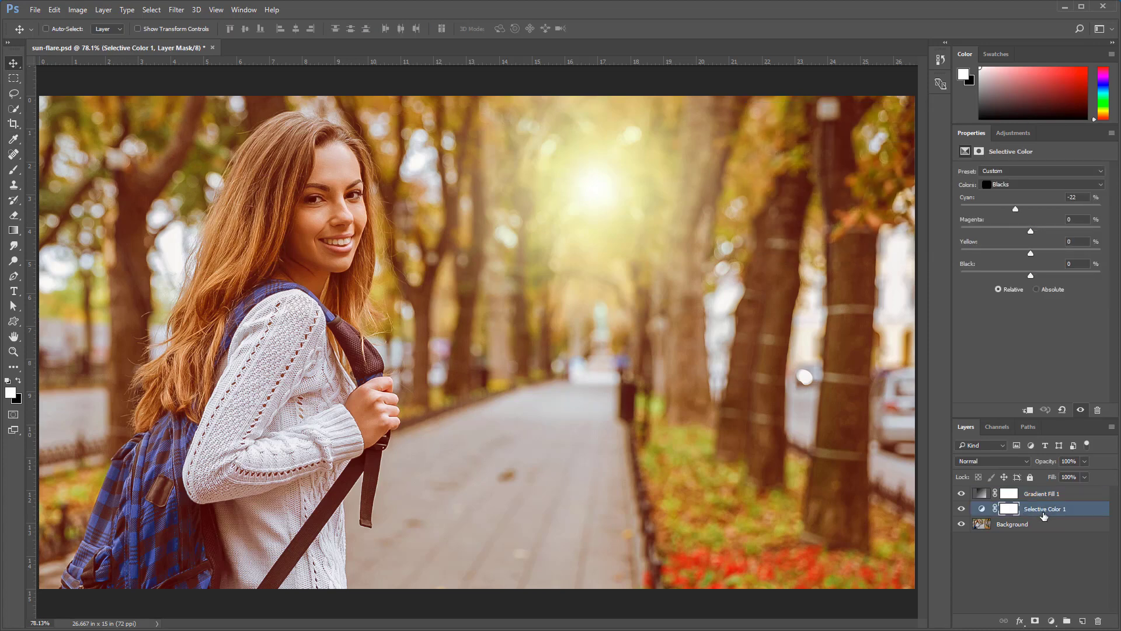
pyautogui.click(1062, 412)
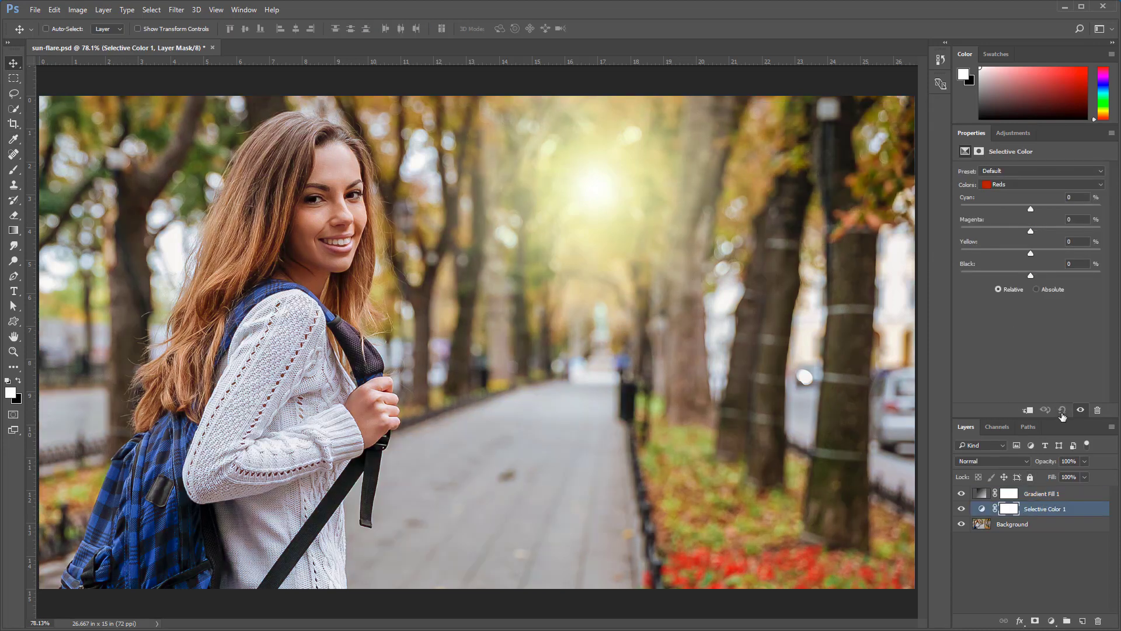
# Raise Neutrals Yellow to +23% in Selective Color, then switch to the Blacks range
pyautogui.click(1013, 185)
pyautogui.click(1016, 258)
pyautogui.moveTo(1031, 258); pyautogui.dragTo(1043, 258)
pyautogui.click(1019, 186)
pyautogui.click(1011, 271)
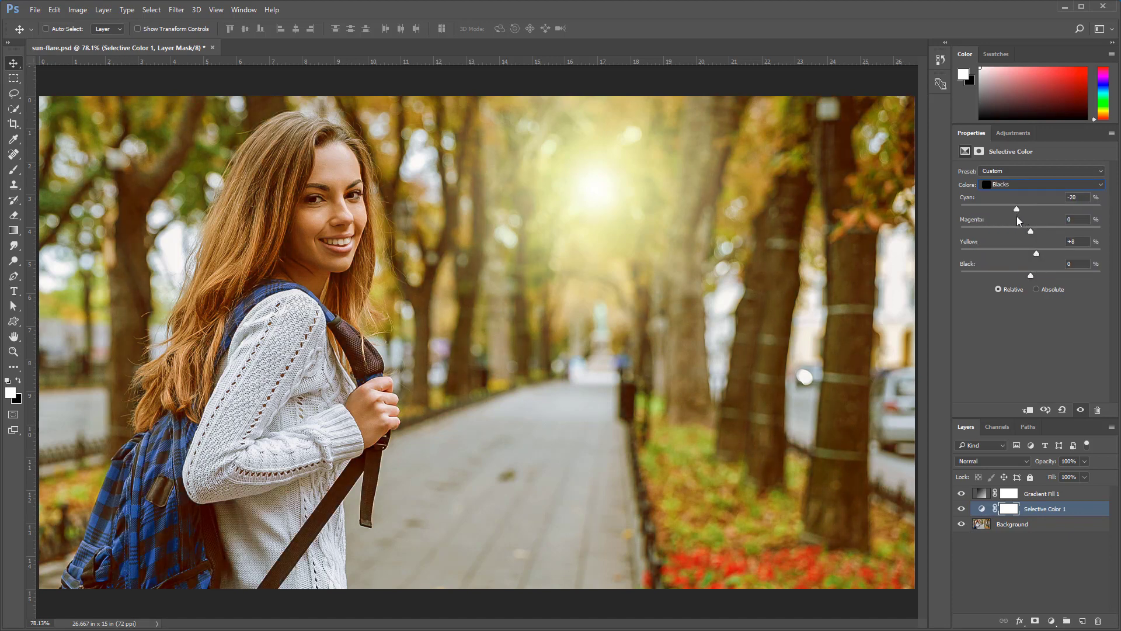
# Swap the foreground and background colours, then bring up the Gradient Fill 1 layer's blend mode list
pyautogui.press('x')
pyautogui.click(983, 495)
pyautogui.click(980, 463)
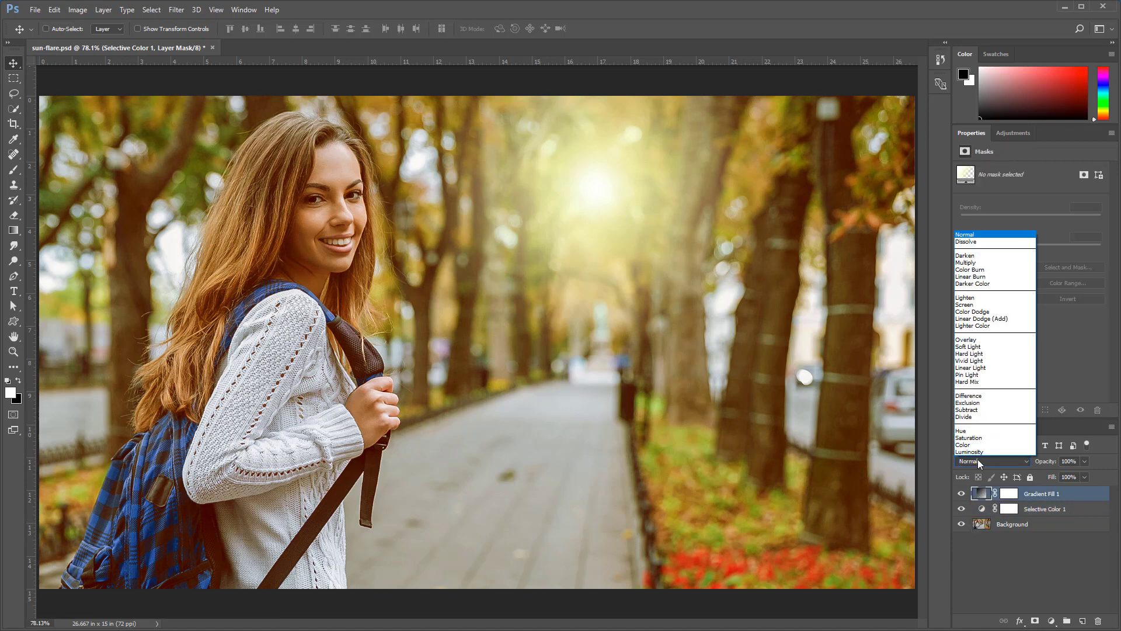